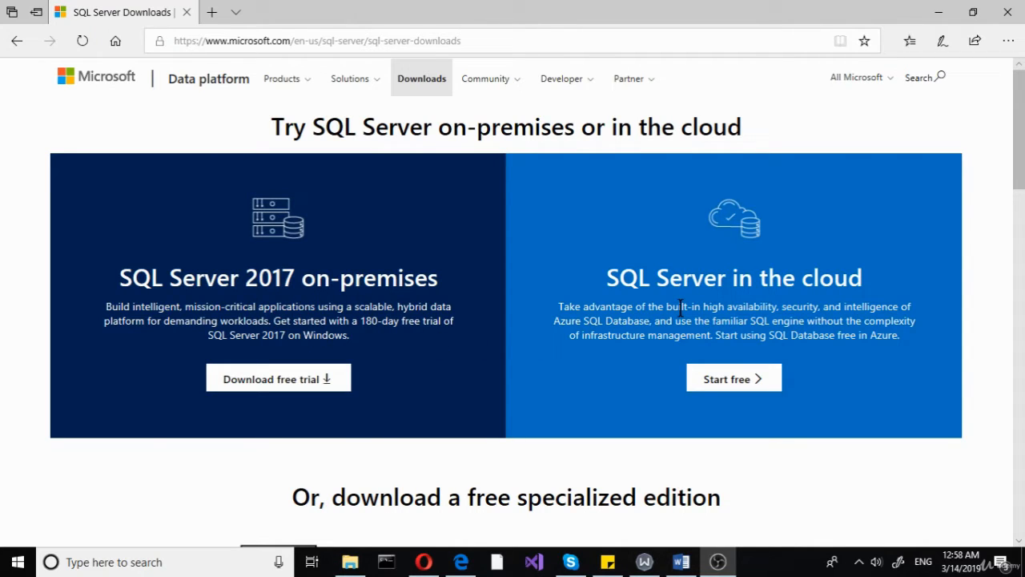
scroll(664, 316, "down", 3)
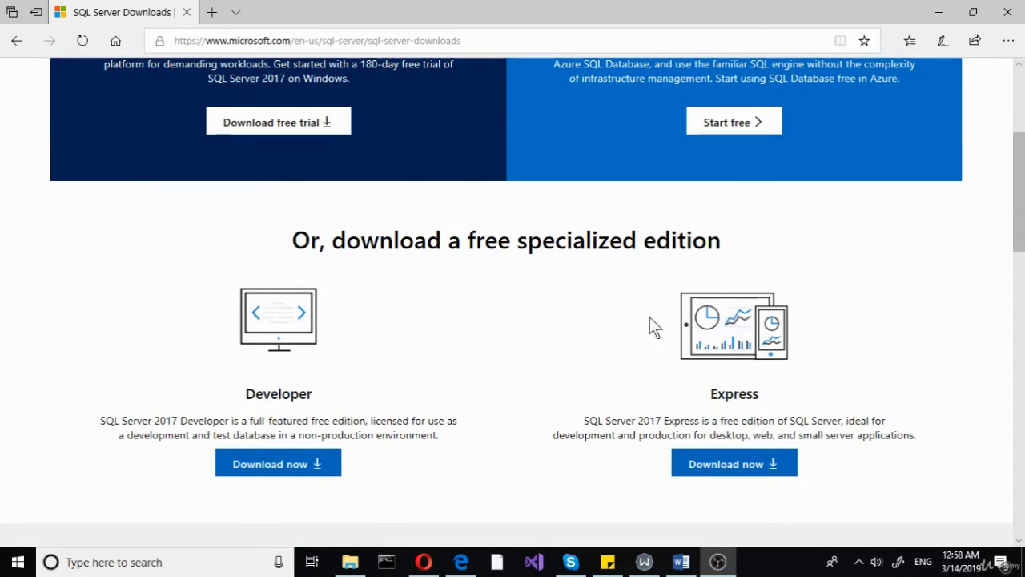
scroll(424, 332, "down", 2)
scroll(423, 333, "up", 2)
scroll(630, 415, "down", 2)
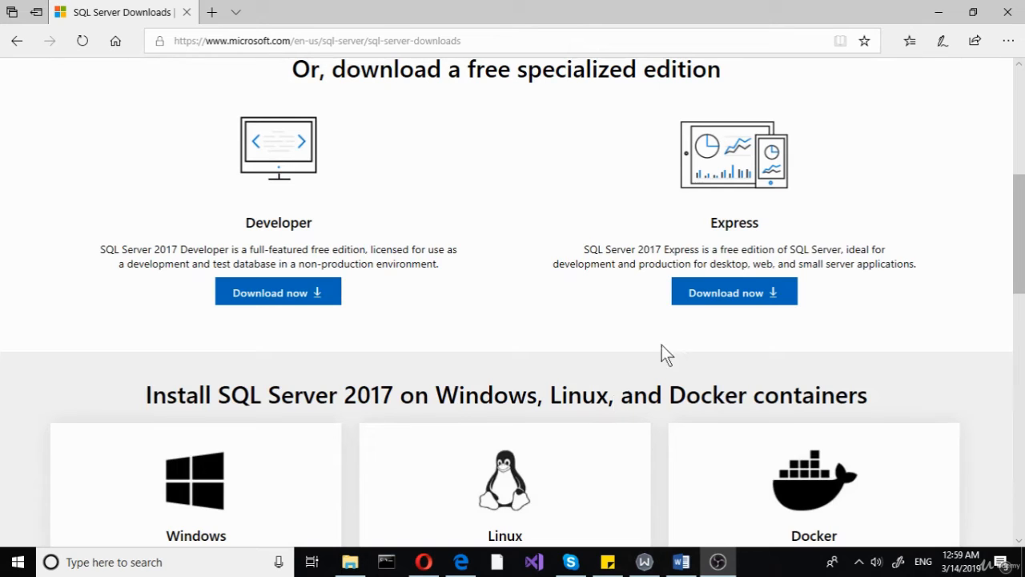
left_click(717, 295)
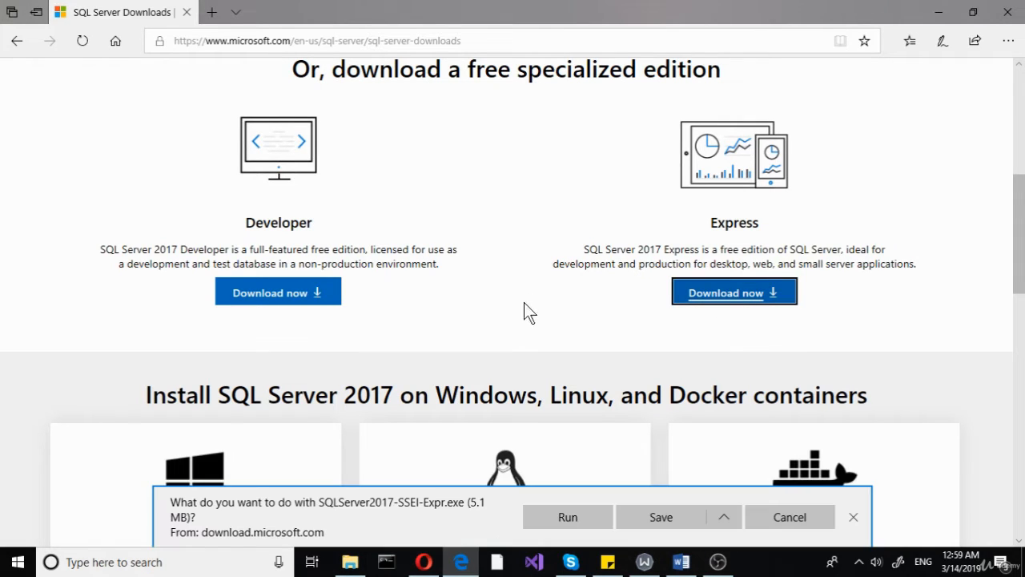
left_click(762, 510)
Open the SQL Server 2019 page from the SQL Server downloads page and go to its installation options.
scroll(467, 421, "down", 2)
scroll(465, 418, "down", 3)
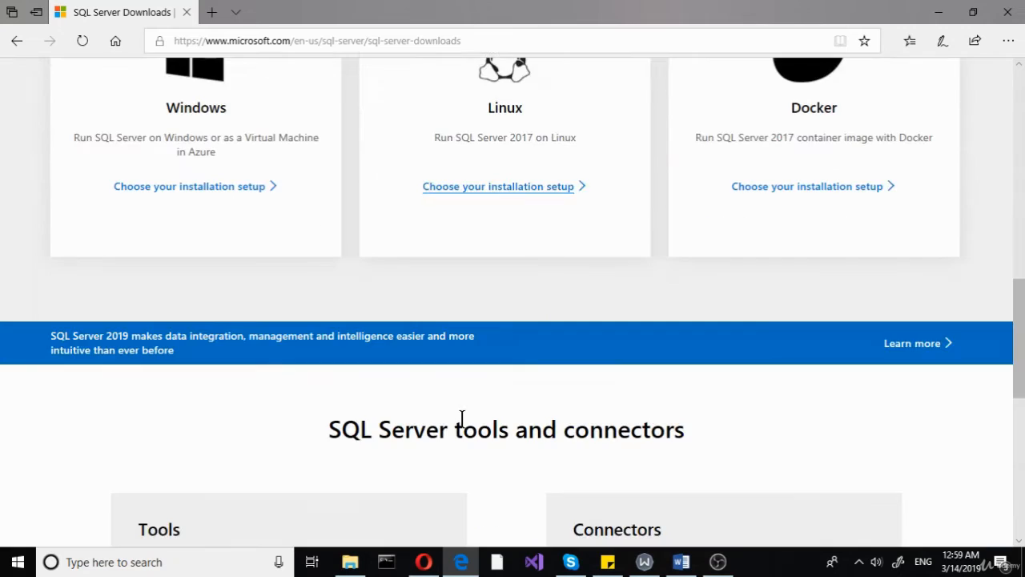
scroll(469, 424, "up", 3)
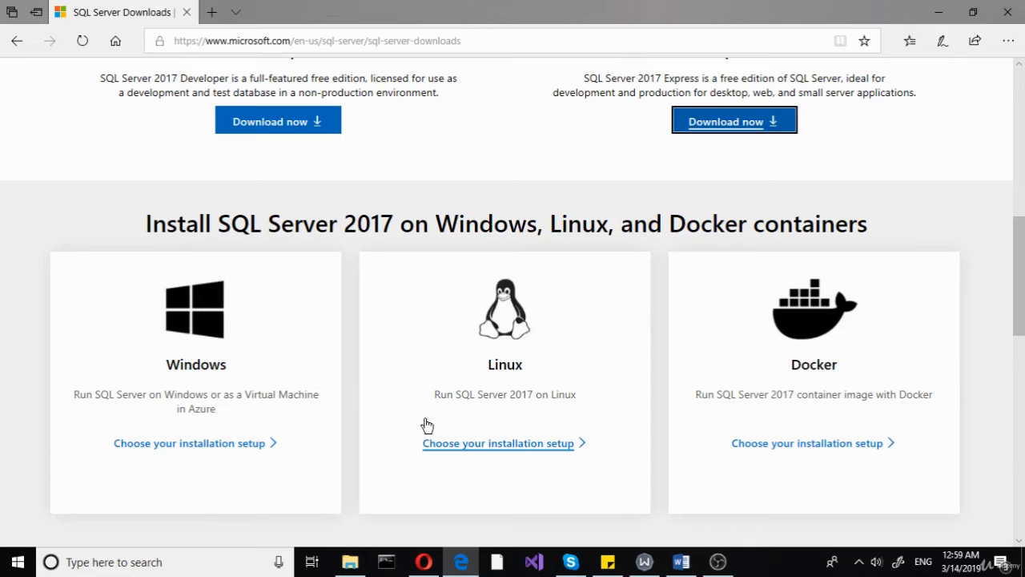
scroll(386, 413, "up", 5)
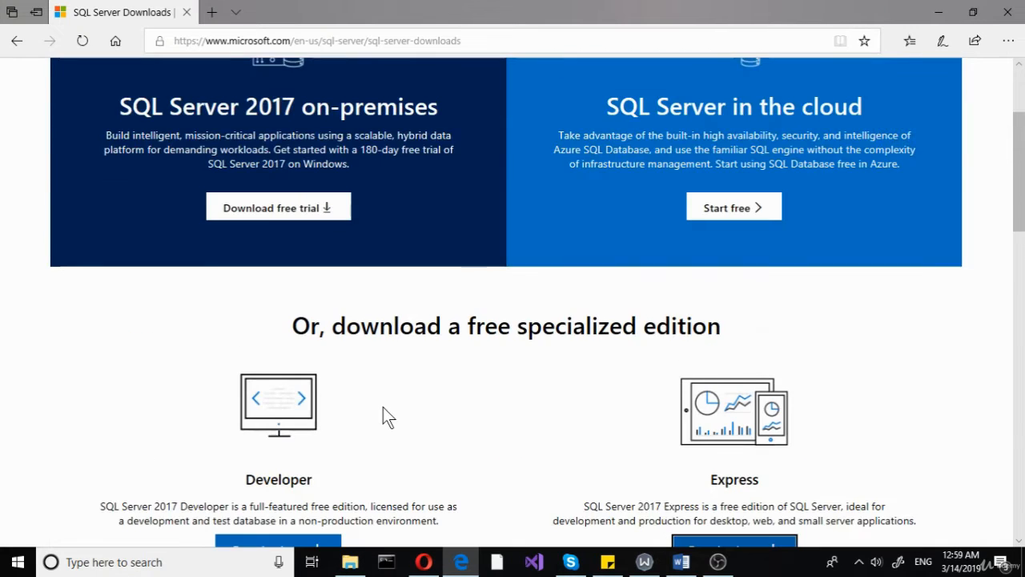
scroll(384, 407, "down", 1)
scroll(382, 409, "up", 1)
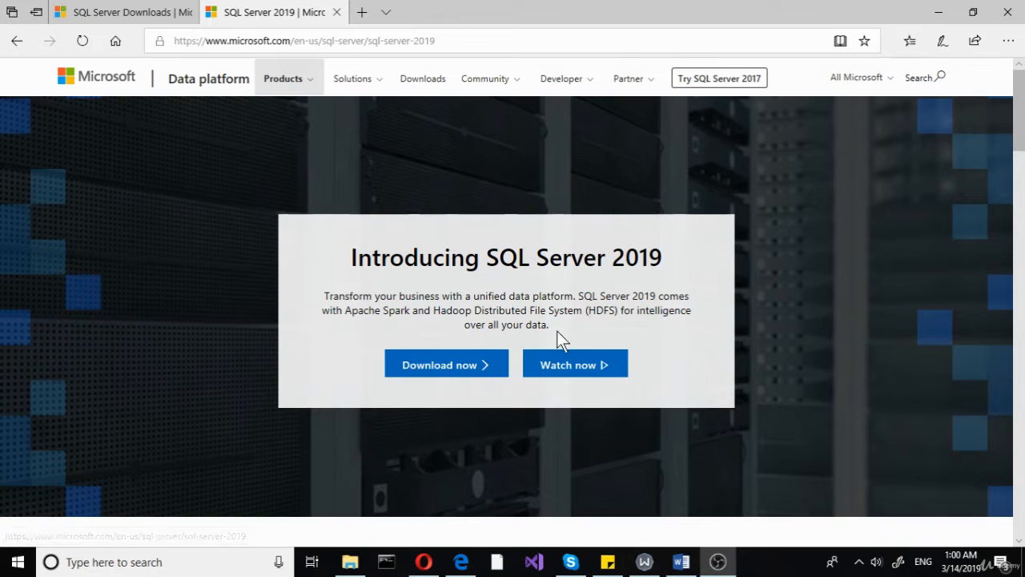
left_click(461, 368)
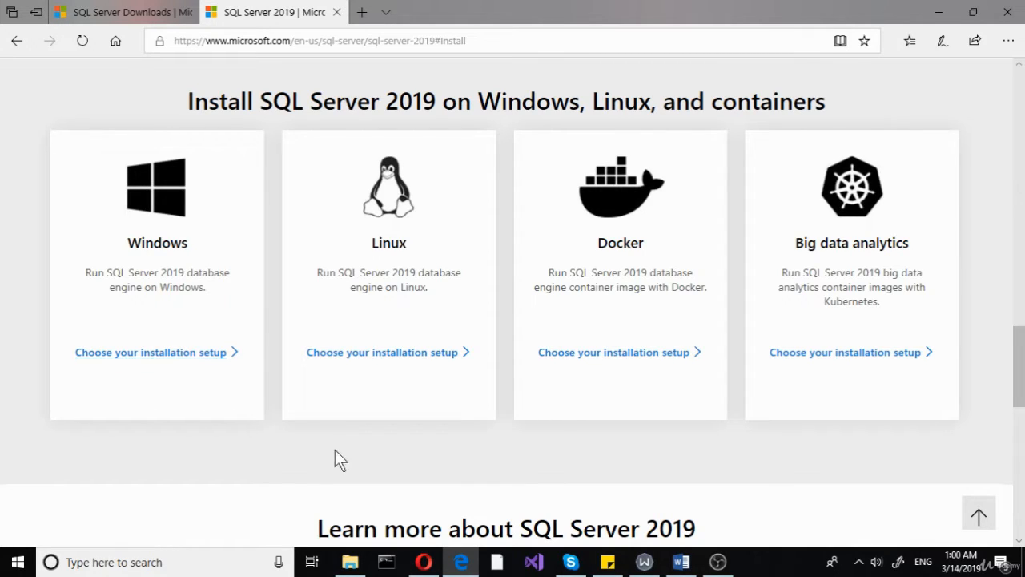
Get the SQL Server 2019 preview for Windows from the Evaluation Center and choose the Custom installation type in its installer.
left_click(159, 353)
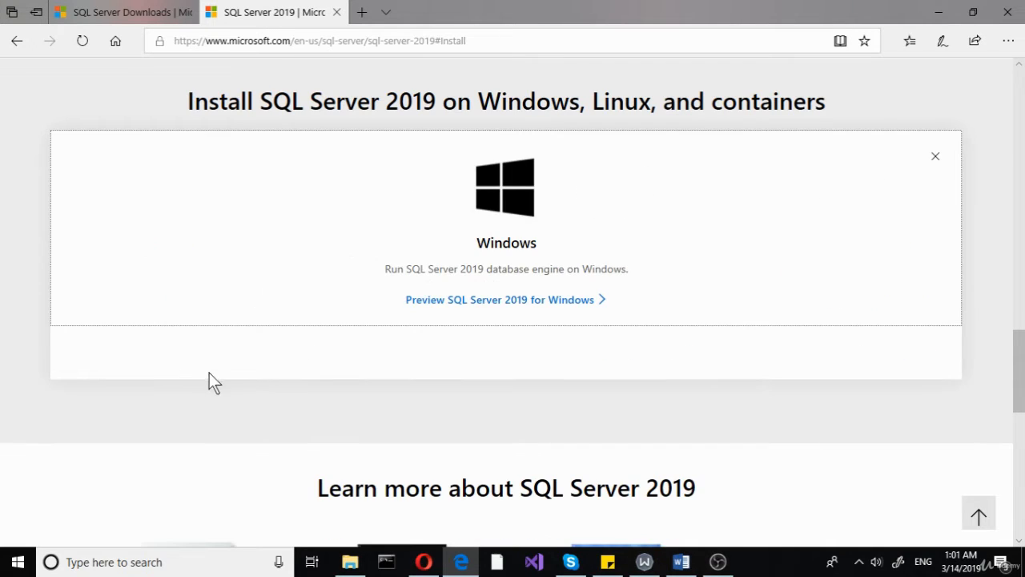
left_click(476, 309)
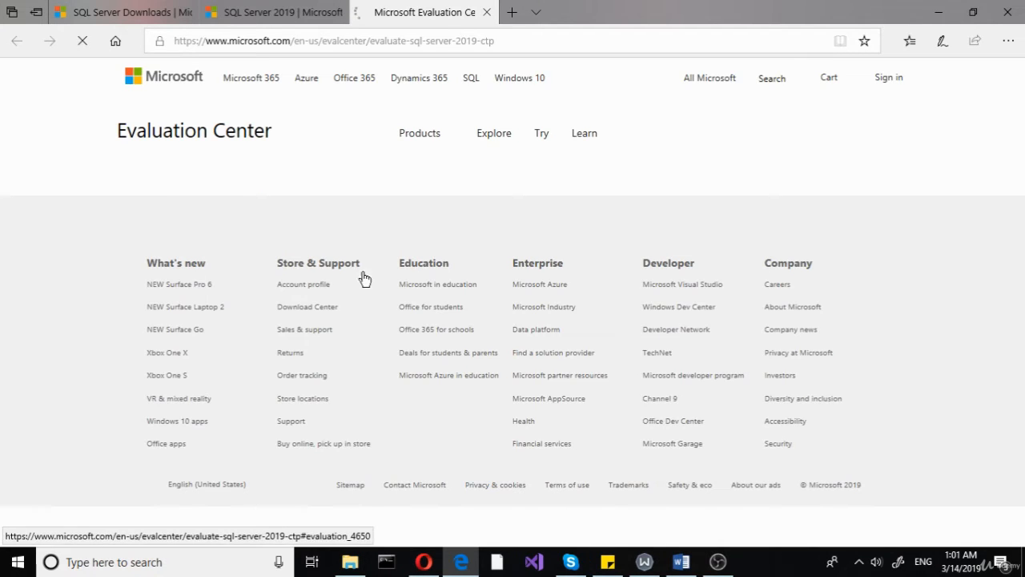
scroll(301, 363, "down", 5)
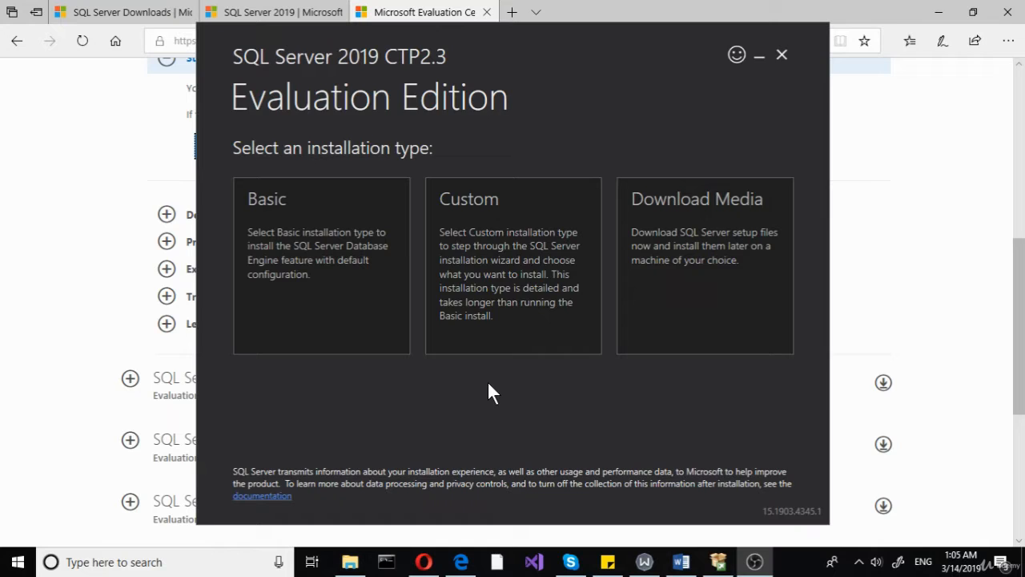
left_click(489, 288)
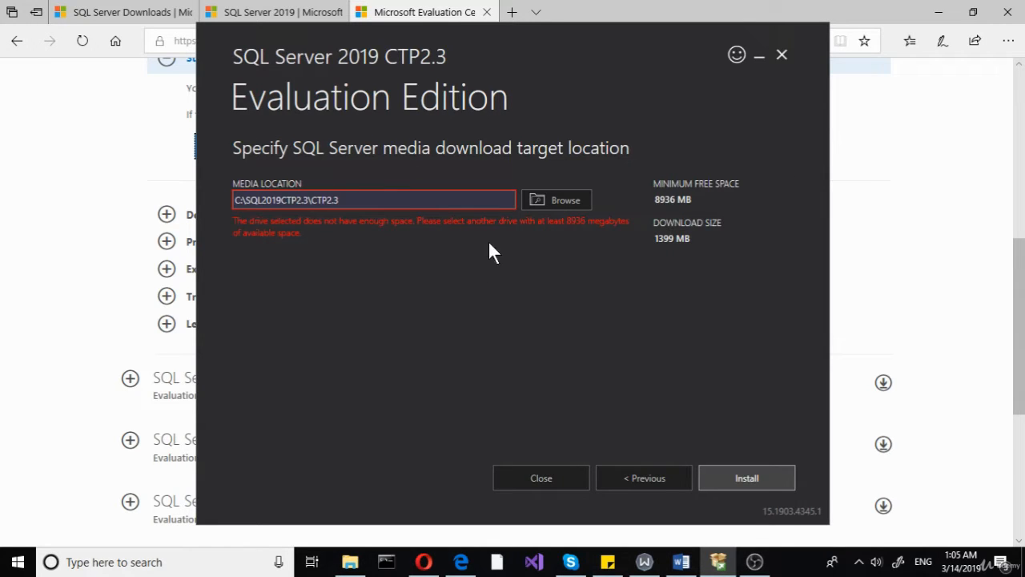
Try to set the installer's media location to the root of the vol (L:) drive.
left_click(549, 204)
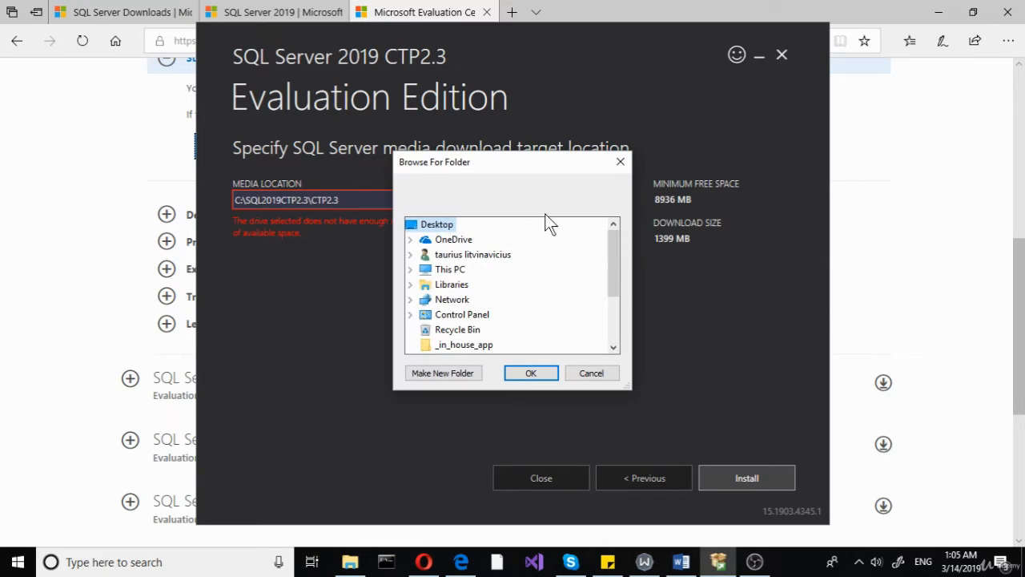
scroll(512, 292, "down", 2)
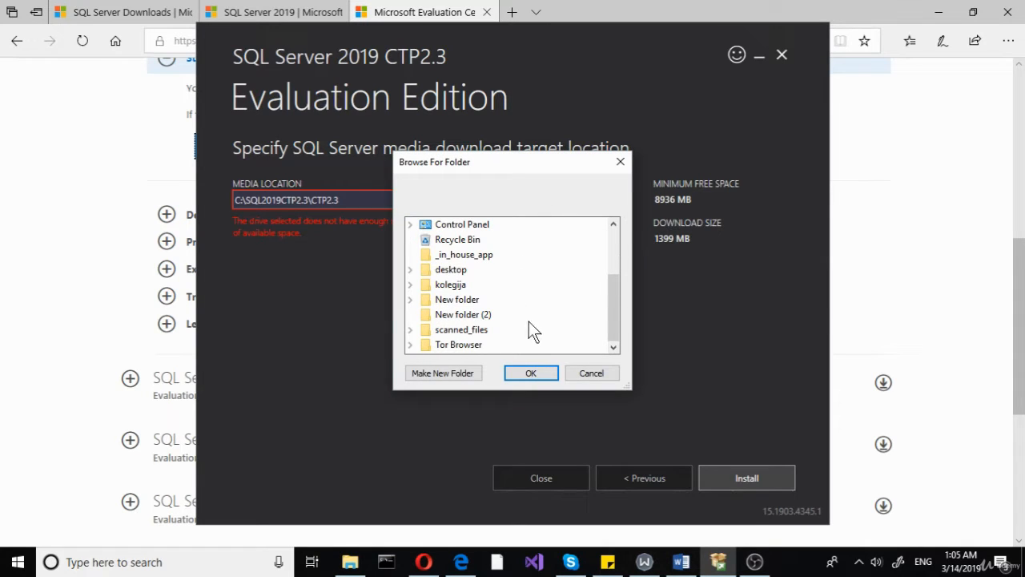
scroll(528, 321, "up", 2)
left_click(410, 270)
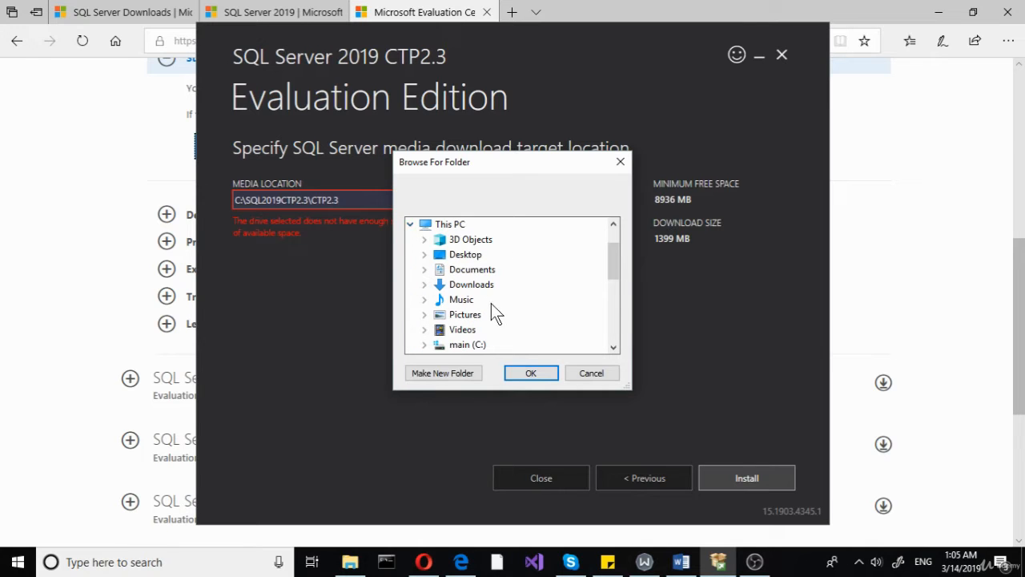
scroll(489, 305, "down", 1)
scroll(500, 316, "down", 1)
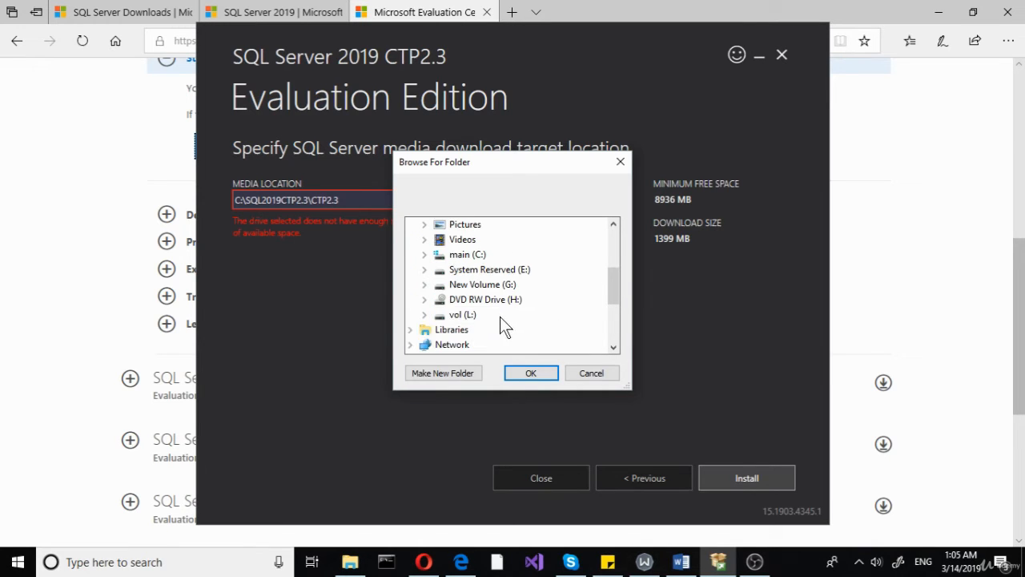
left_click(470, 315)
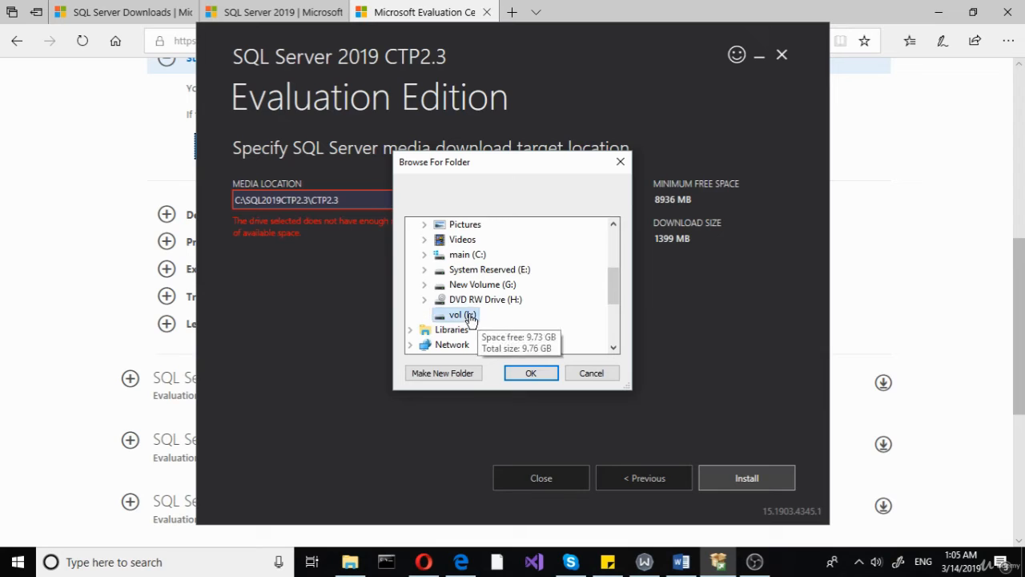
left_click(550, 375)
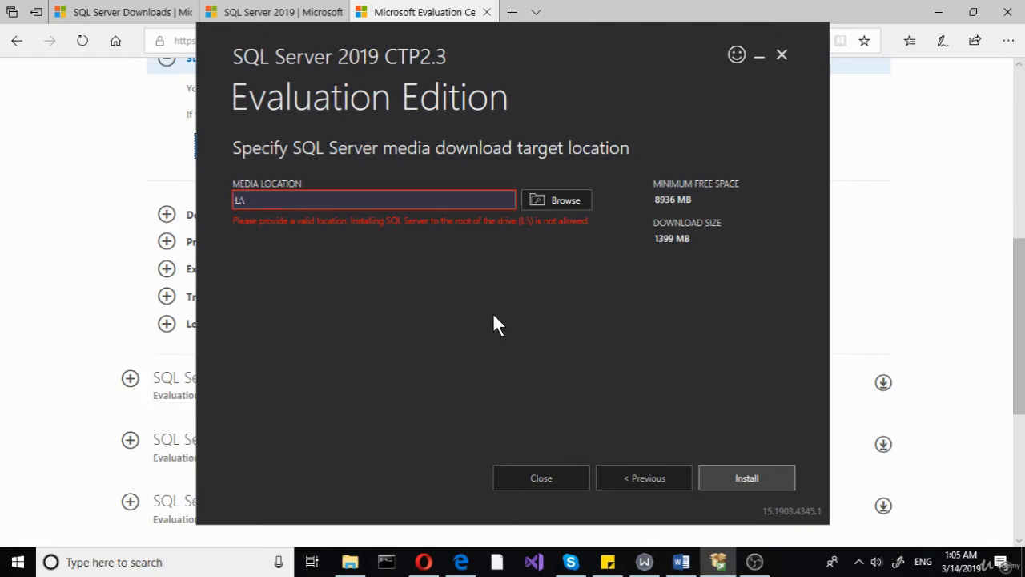
Create a folder named sqltest on the vol (L:) drive as the media location and start the installation.
left_click(549, 199)
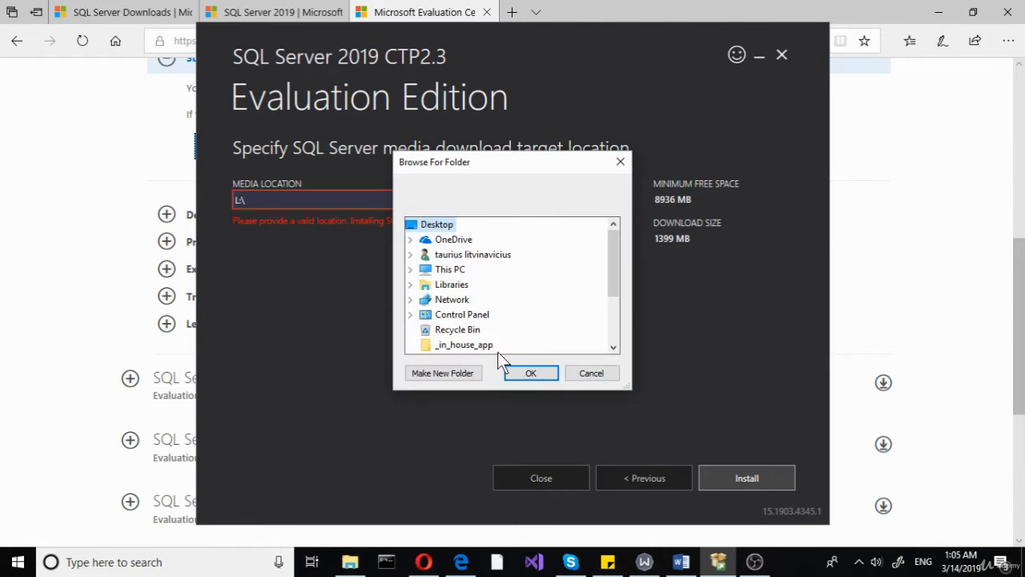
left_click(410, 269)
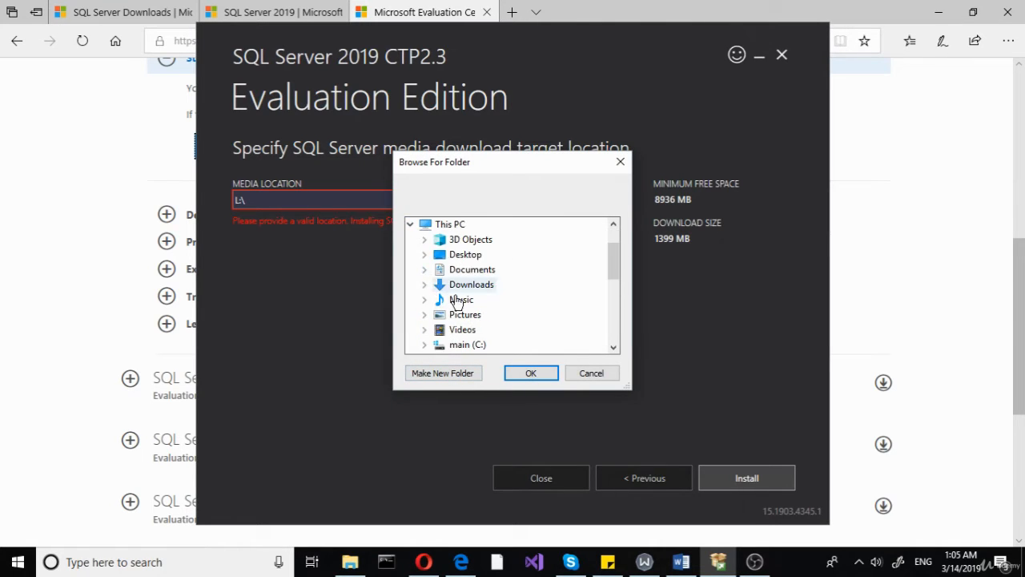
scroll(457, 316, "down", 4)
scroll(462, 320, "up", 2)
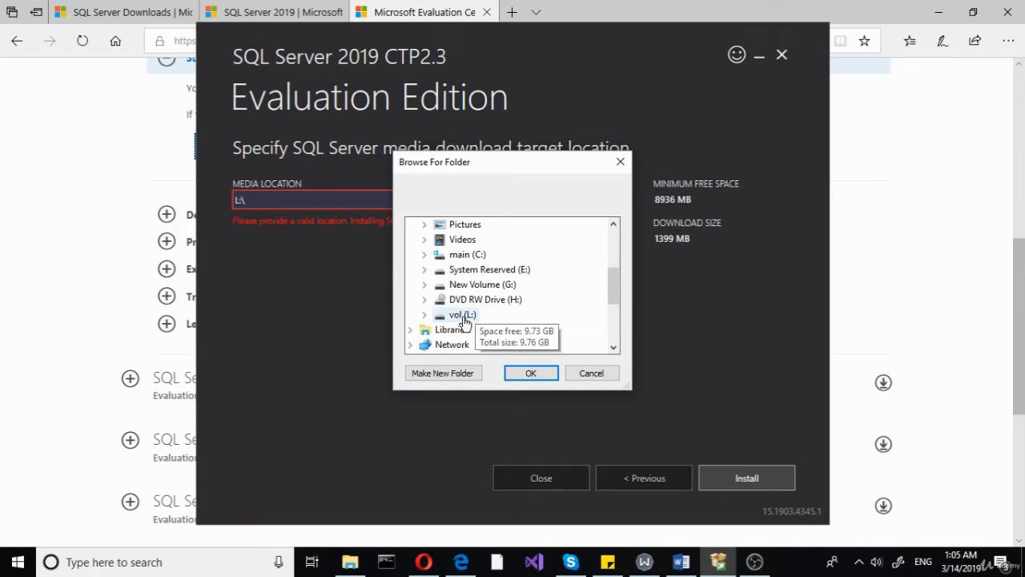
left_click(463, 315)
left_click(444, 373)
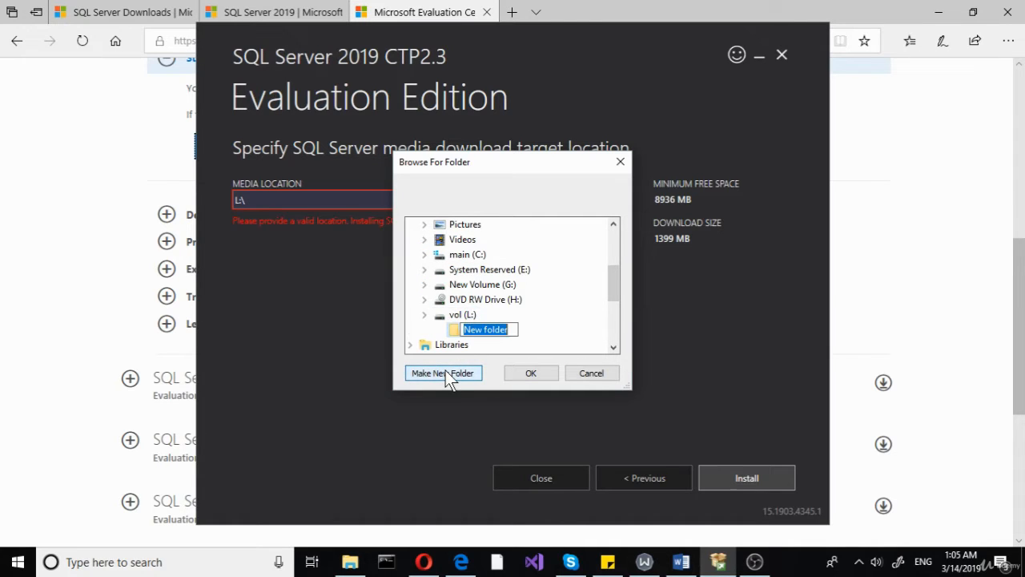
type("sqltest")
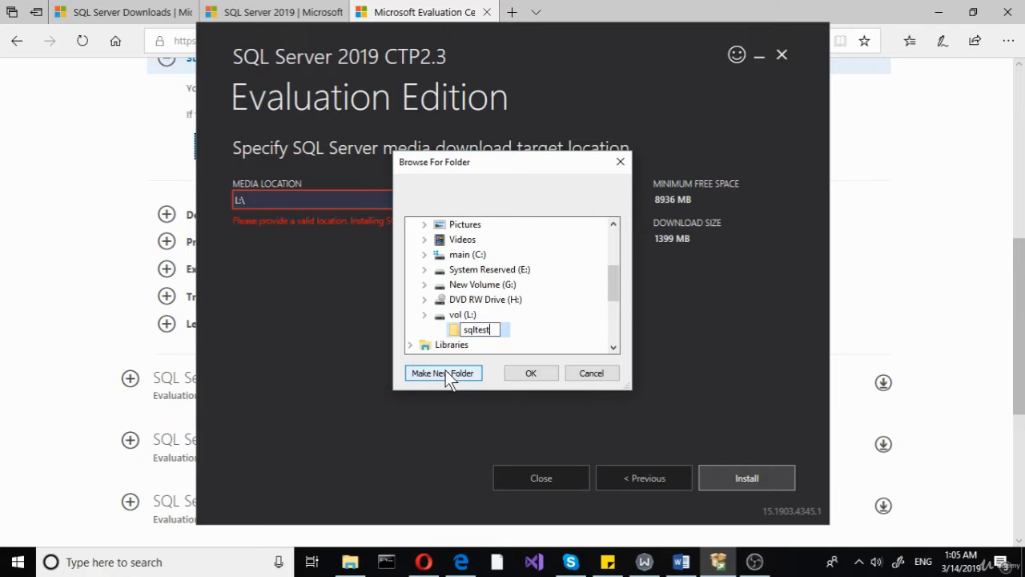
left_click(510, 333)
left_click(539, 371)
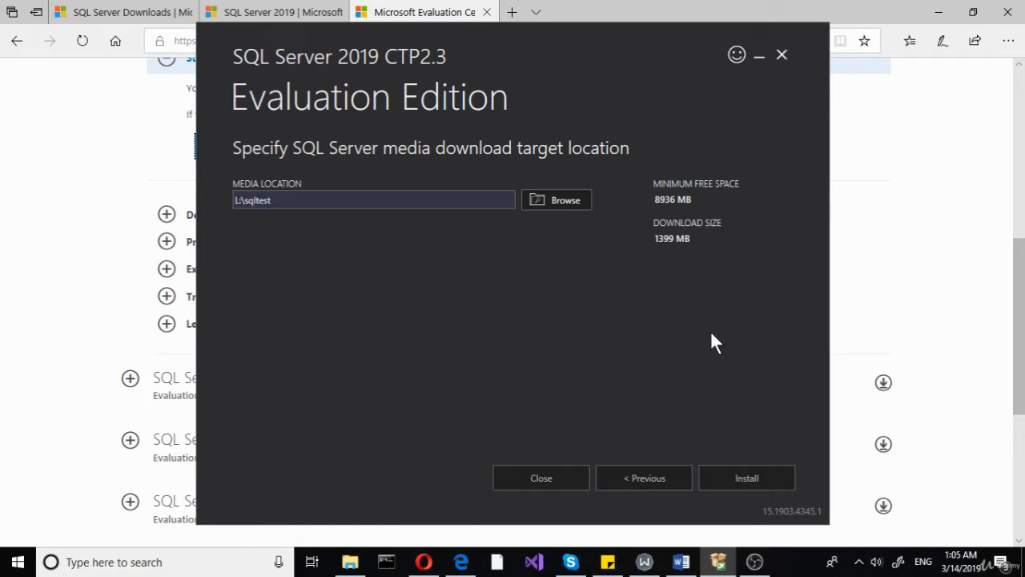
left_click(740, 479)
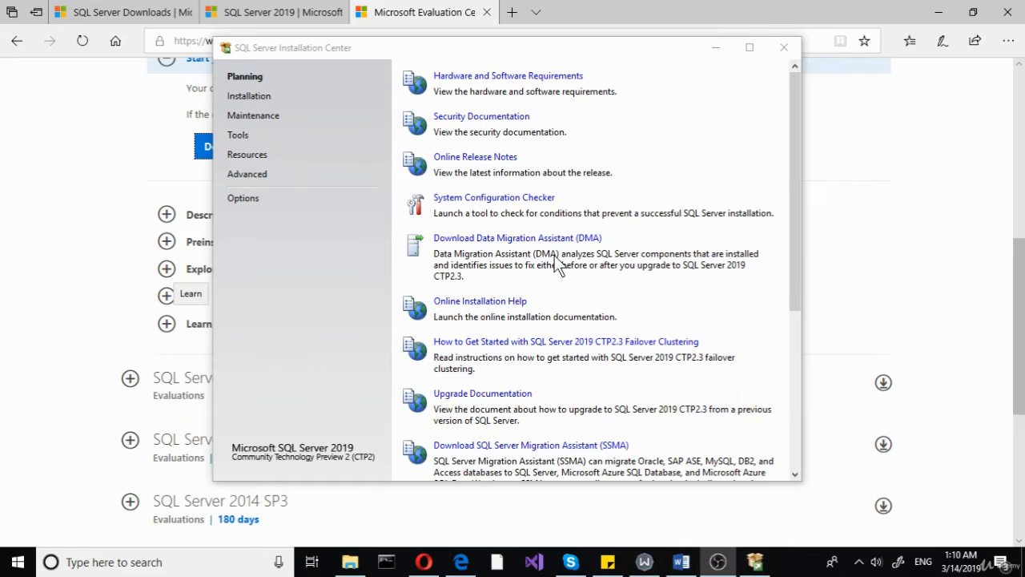
Start a new SQL Server stand-alone installation from the installation options of the SQL Server Installation Center.
scroll(558, 267, "down", 5)
scroll(558, 266, "up", 5)
left_click(254, 105)
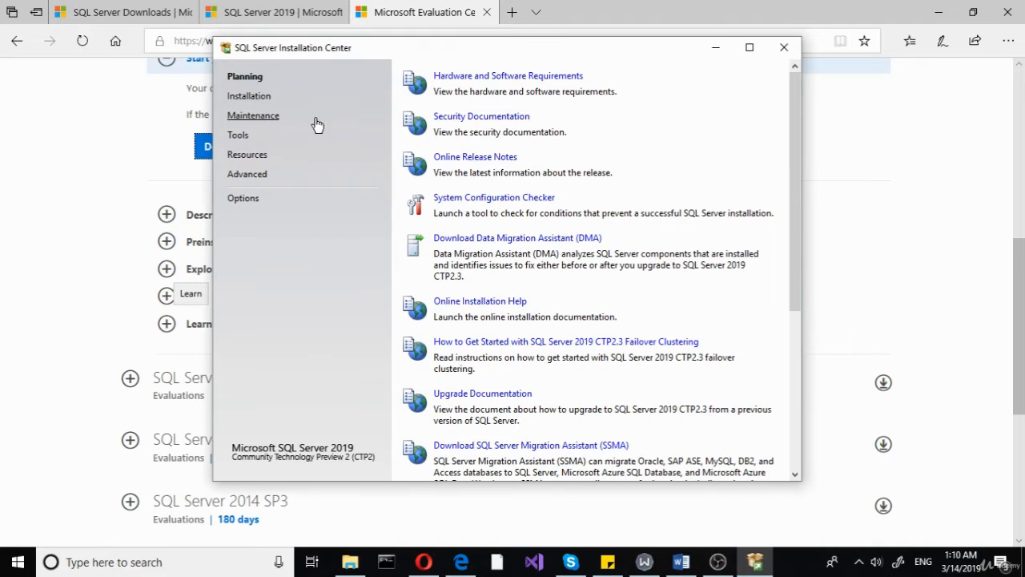
left_click(250, 97)
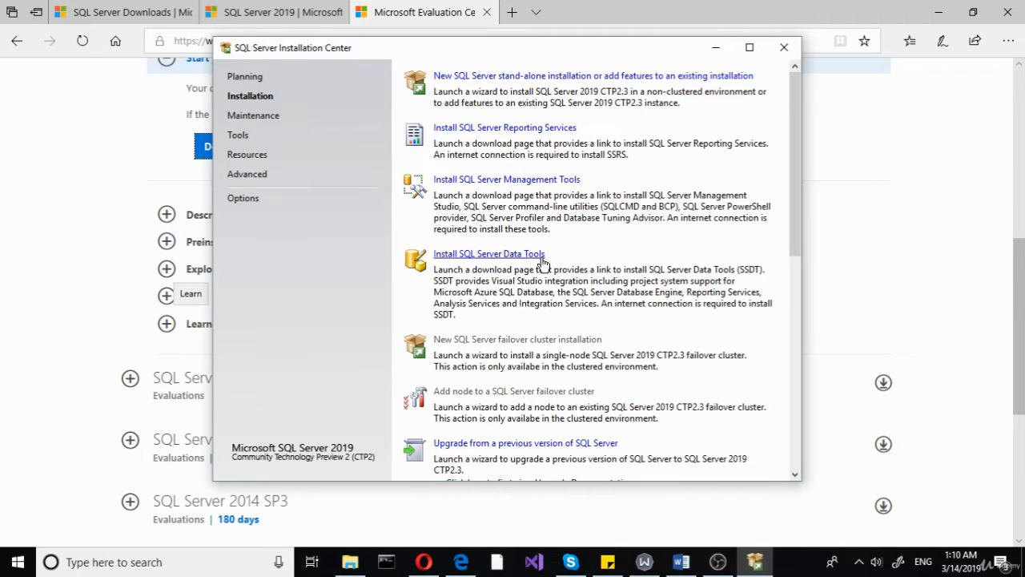
scroll(557, 264, "down", 3)
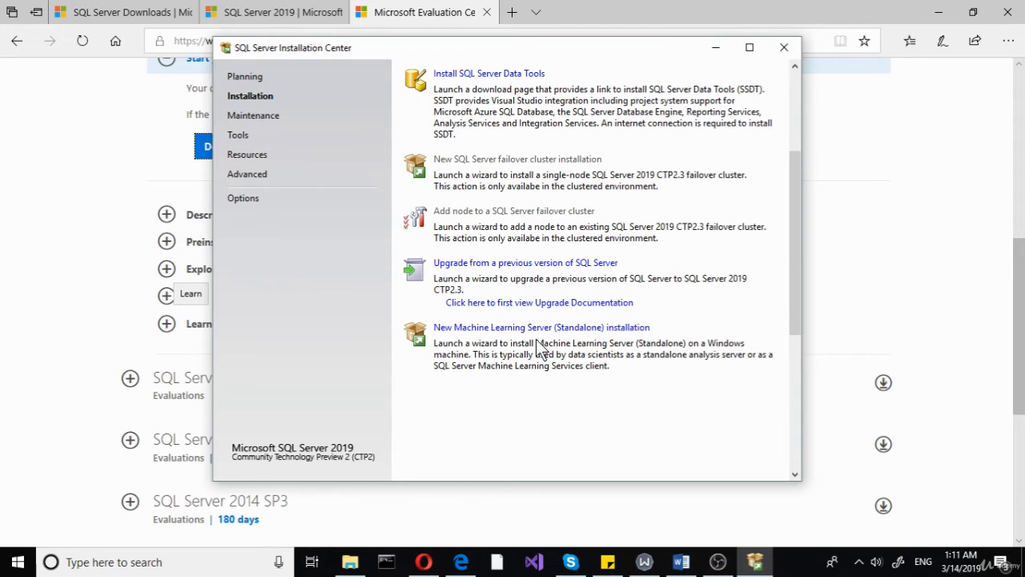
scroll(538, 346, "up", 5)
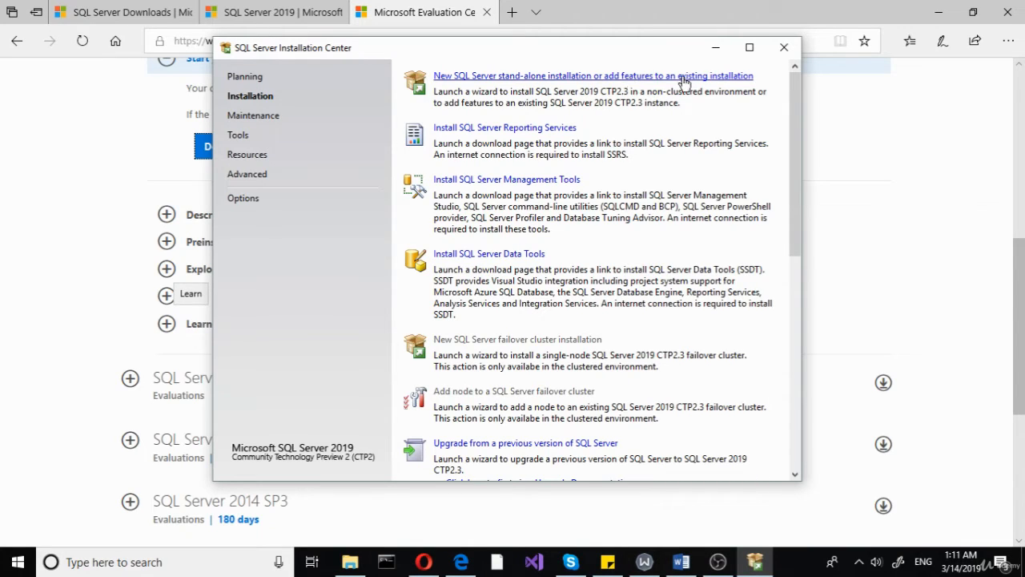
left_click(584, 76)
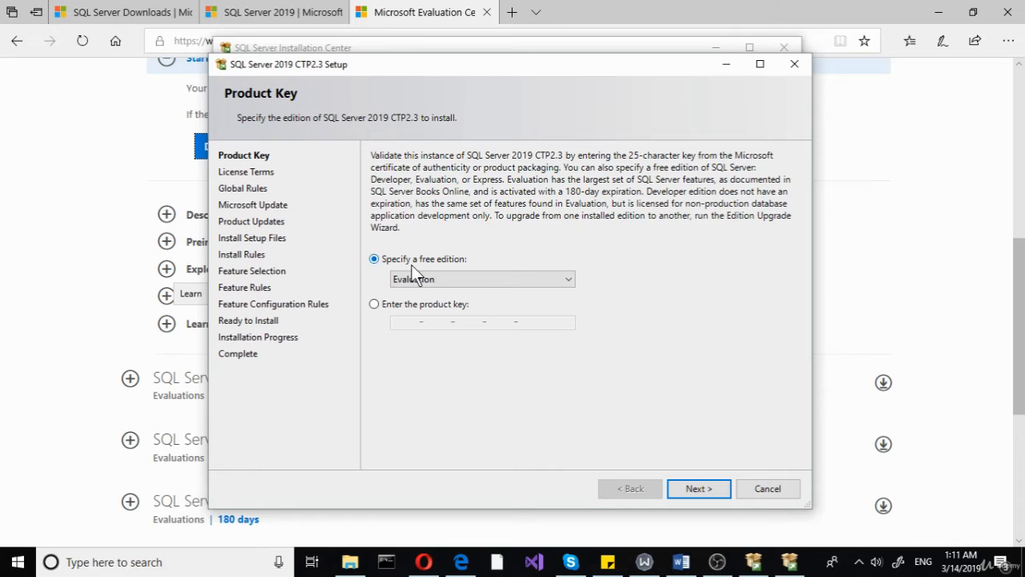
Specify Evaluation as the free edition, accept the license terms and continue the setup.
left_click(436, 277)
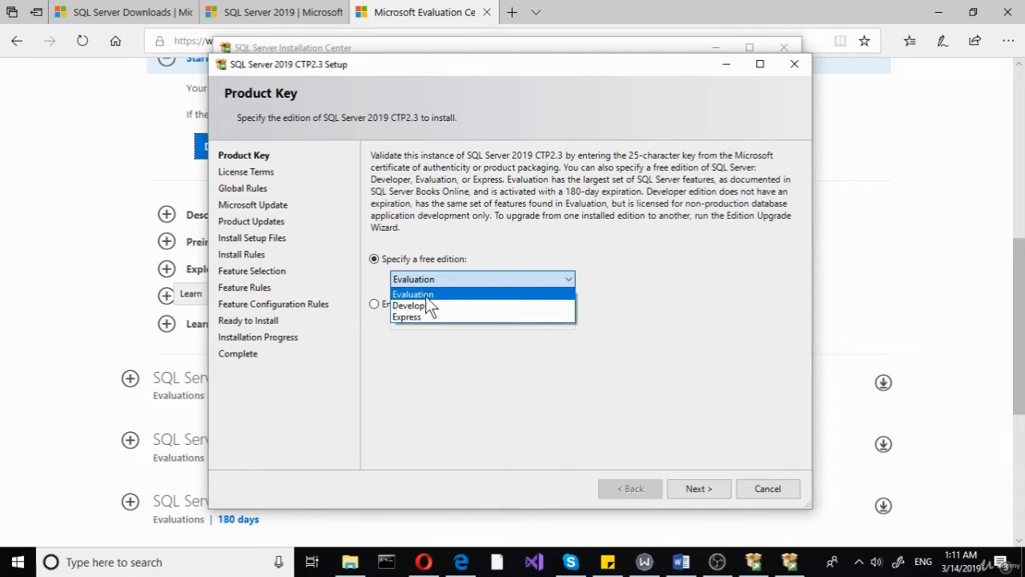
left_click(493, 294)
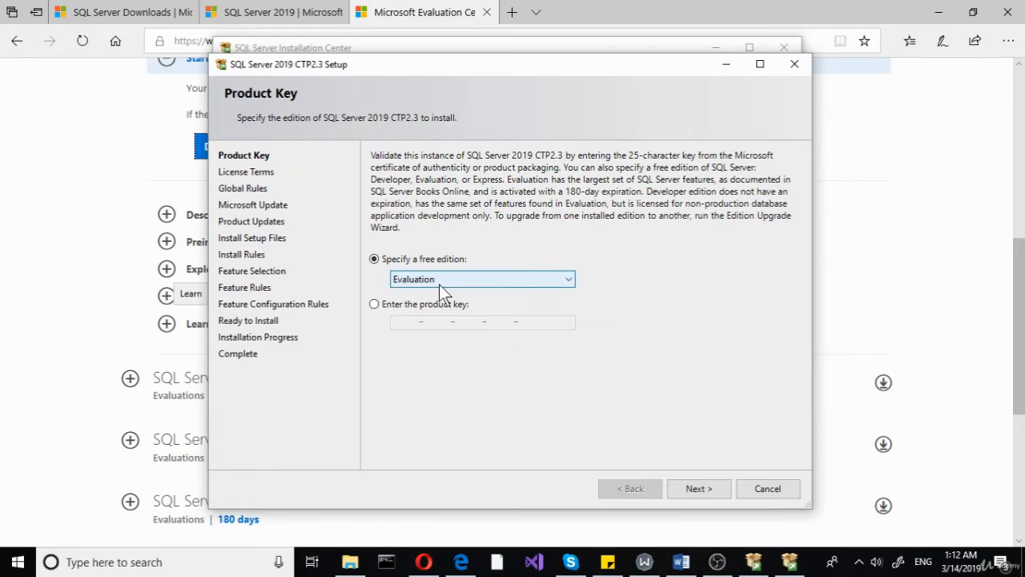
left_click(703, 493)
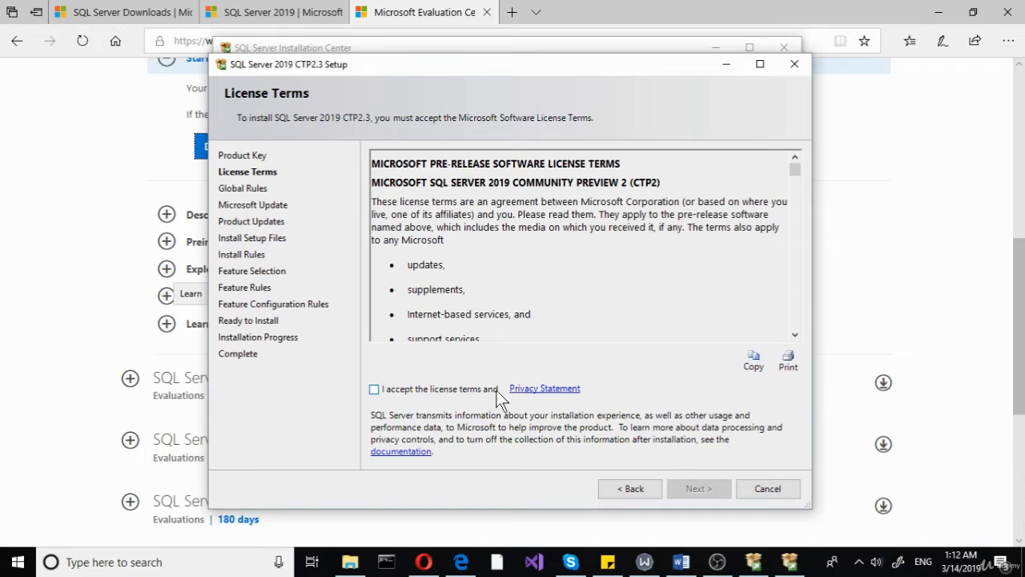
left_click(457, 392)
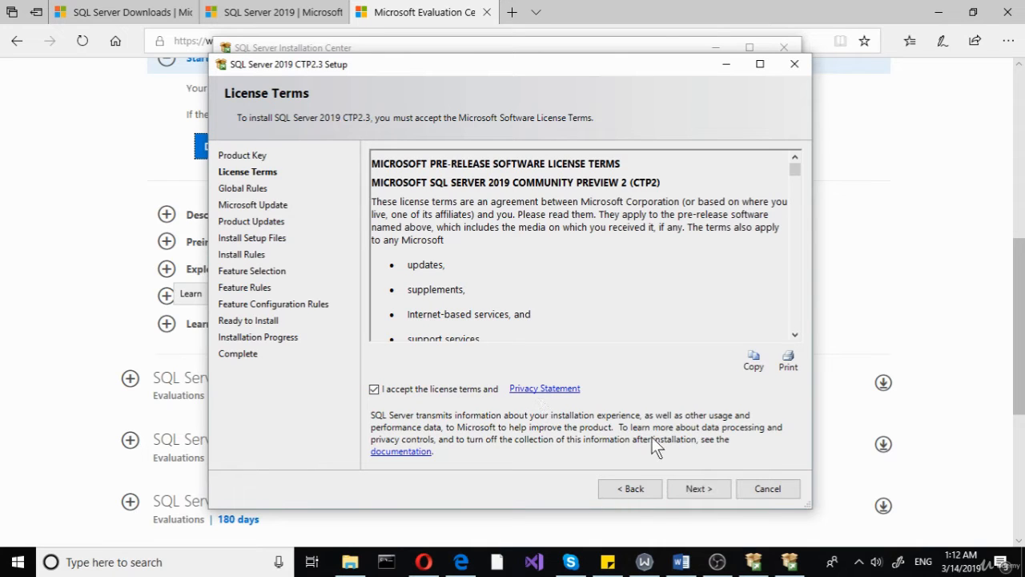
left_click(694, 487)
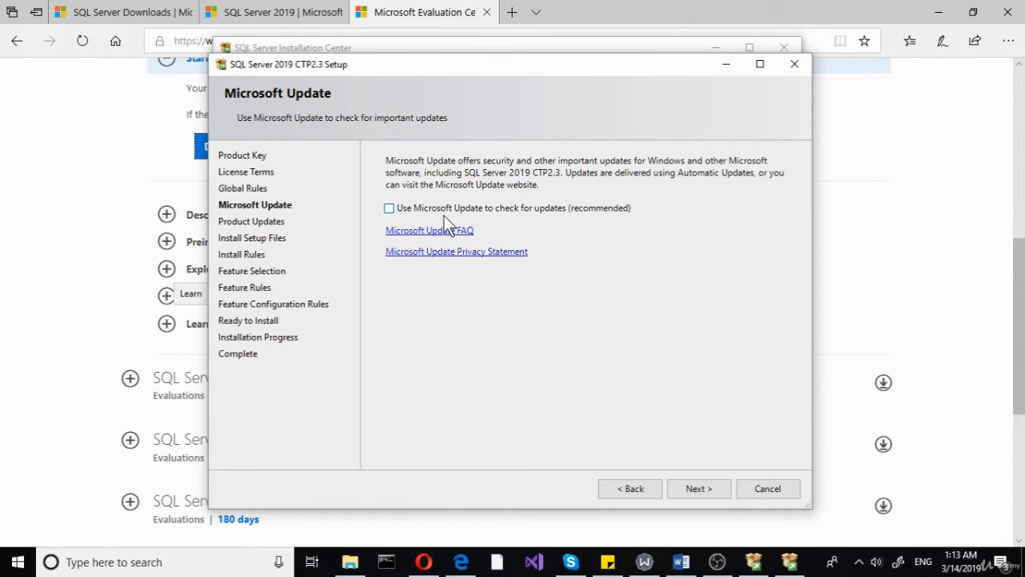
Continue setup without Microsoft Update checks, review the Windows Firewall rule's warning and proceed to feature selection.
left_click(702, 491)
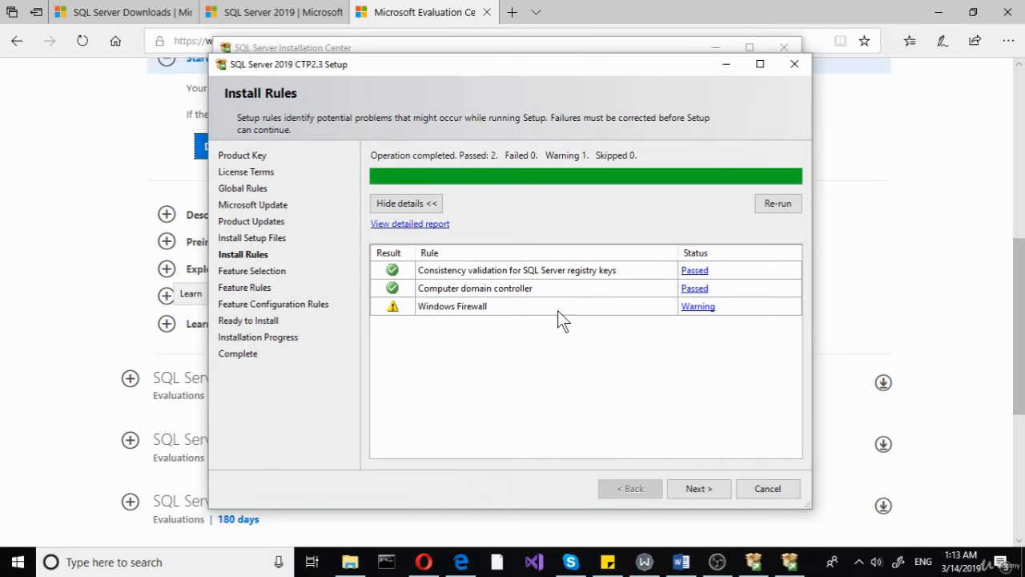
left_click(697, 309)
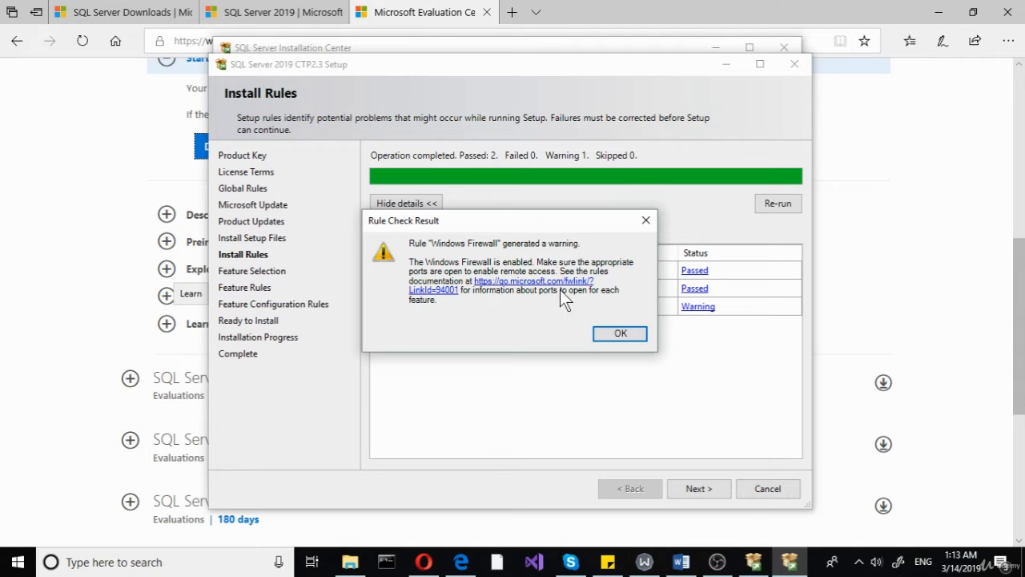
left_click(618, 334)
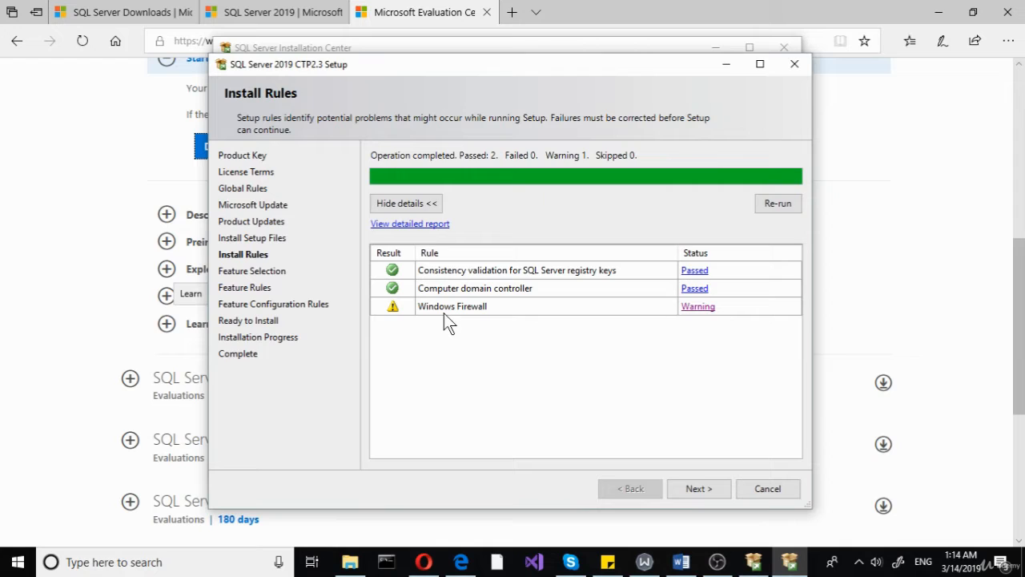
left_click(696, 488)
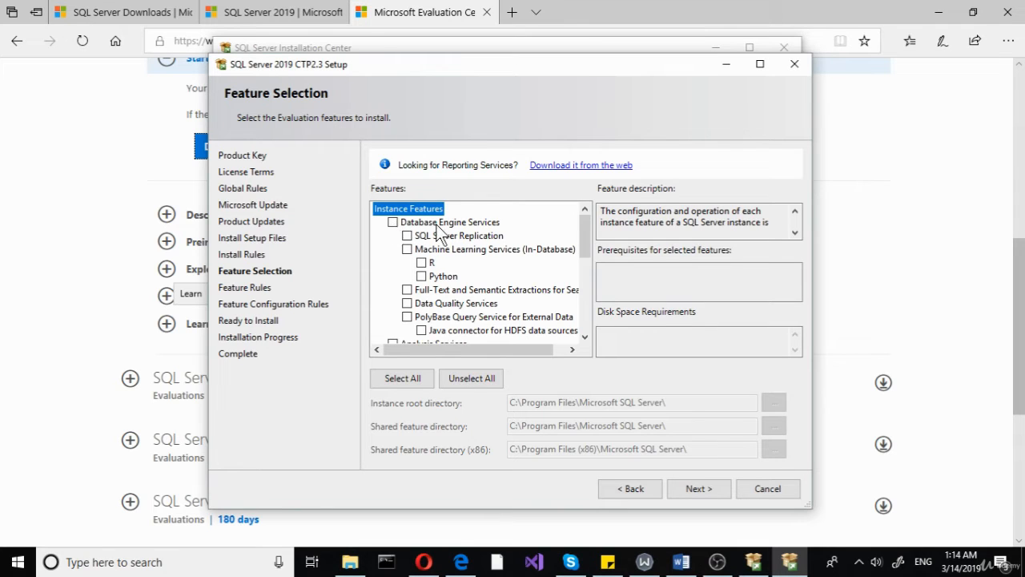
Select Database Engine Services for installation and read the full description of the Full-Text and Semantic Extractions feature.
left_click(409, 224)
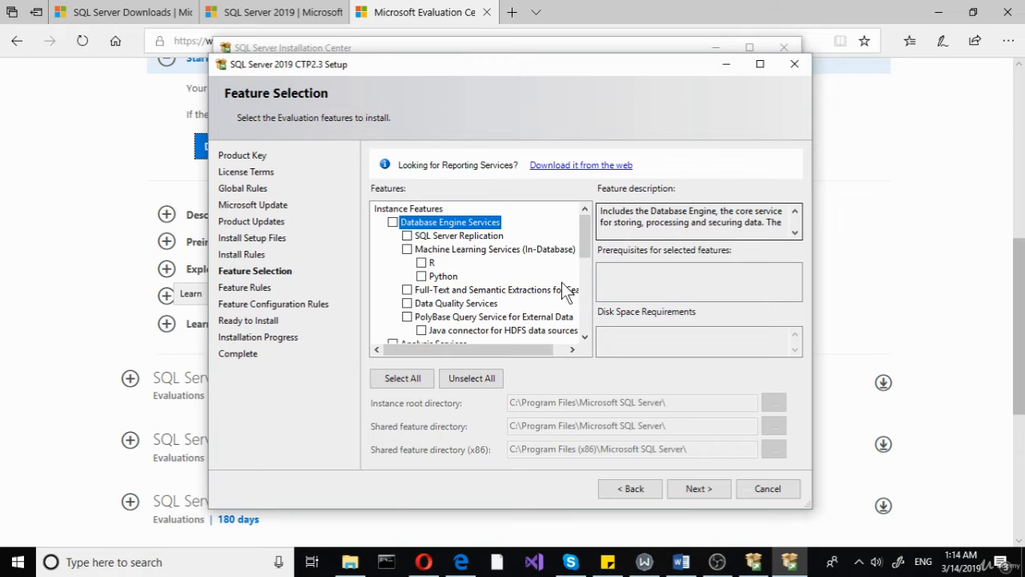
left_click(393, 221)
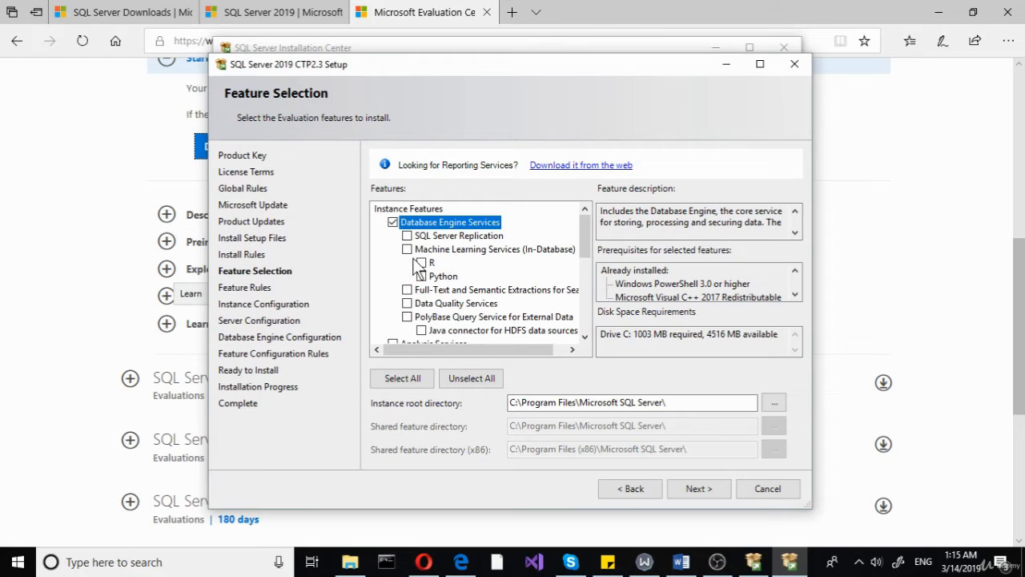
left_click(456, 291)
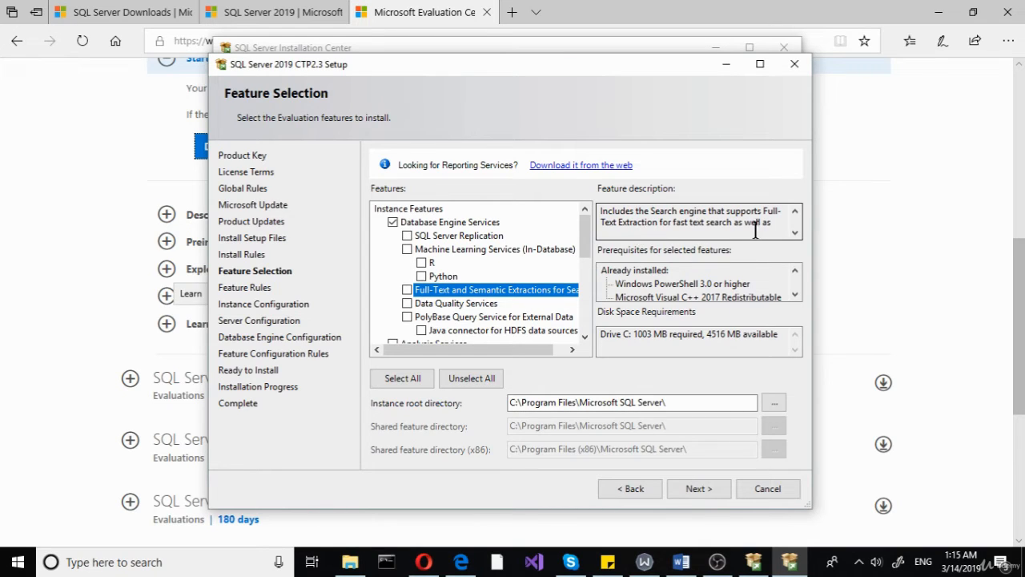
left_click(792, 233)
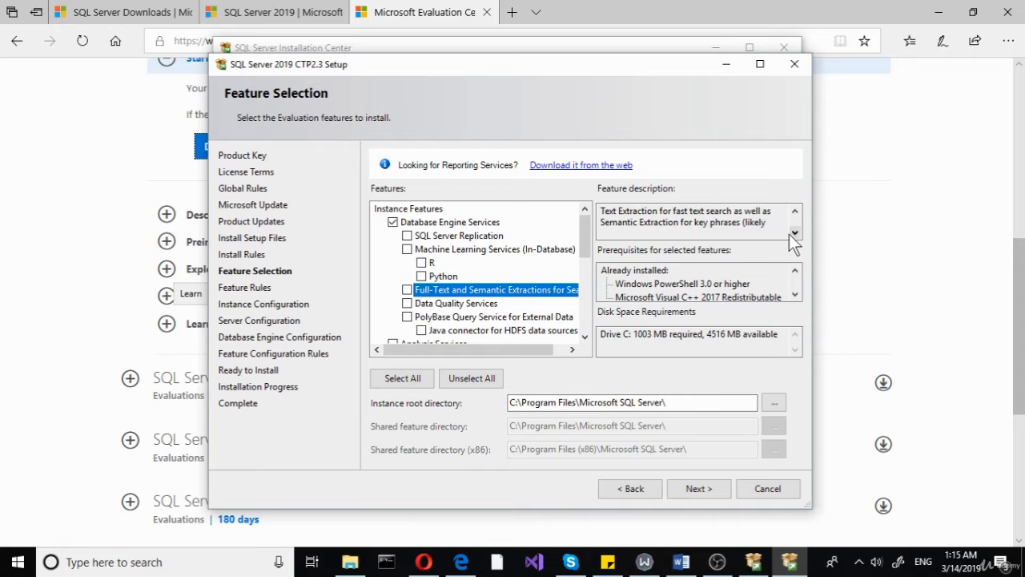
left_click(793, 234)
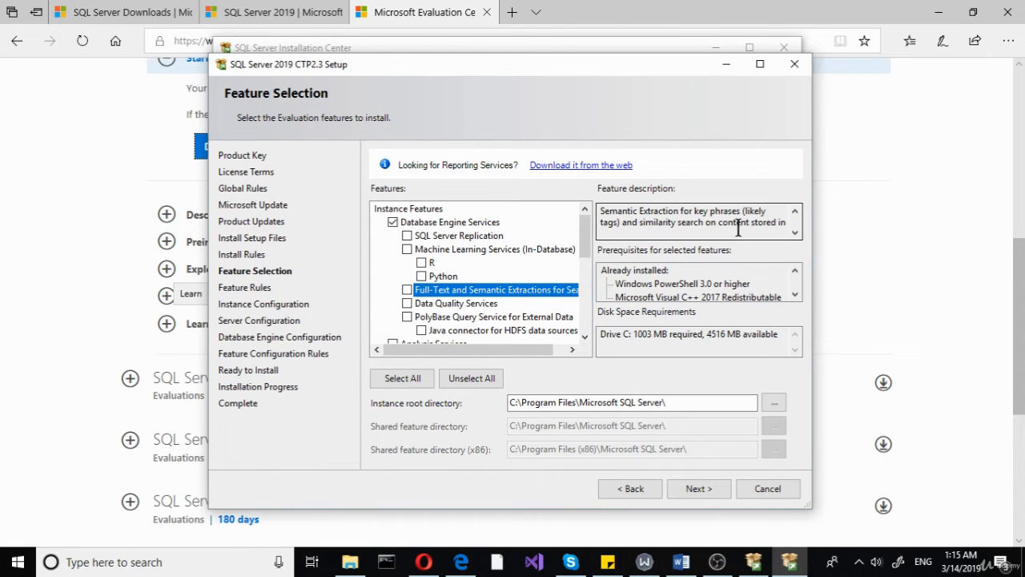
left_click(793, 233)
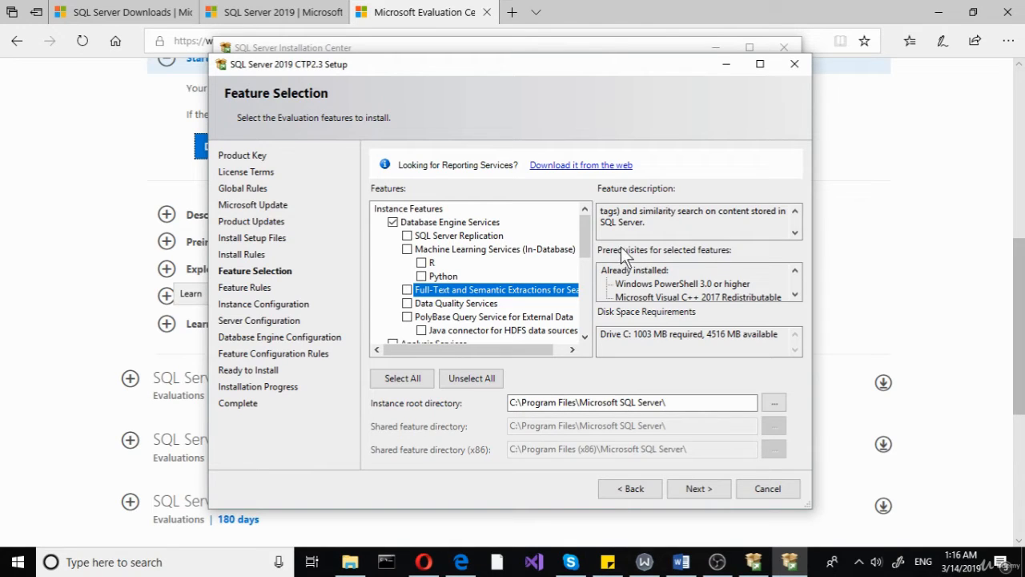
Add Data Quality Services under the instance features and Client Tools Connectivity under the shared features.
left_click(463, 306)
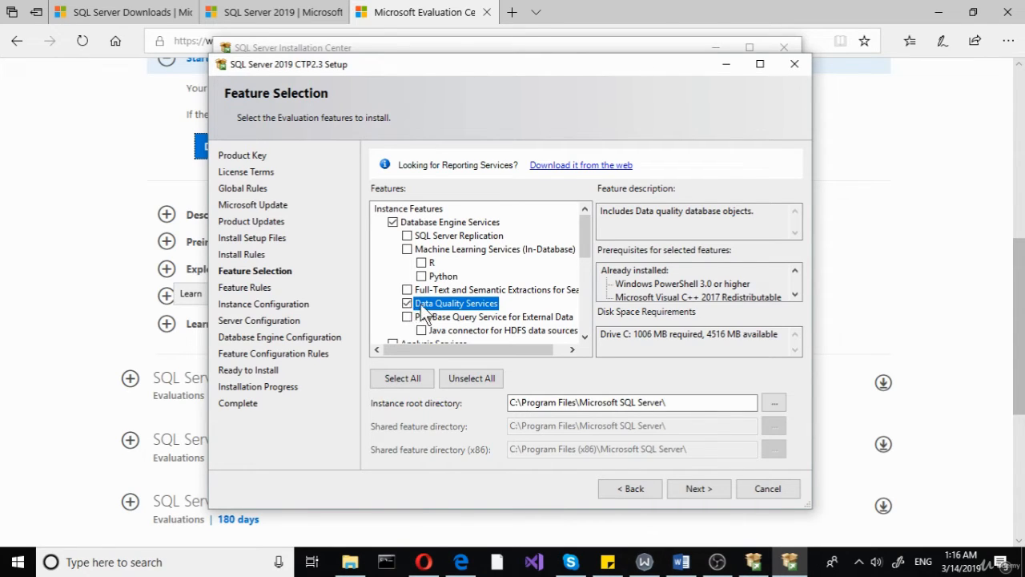
left_click(407, 304)
scroll(437, 296, "down", 3)
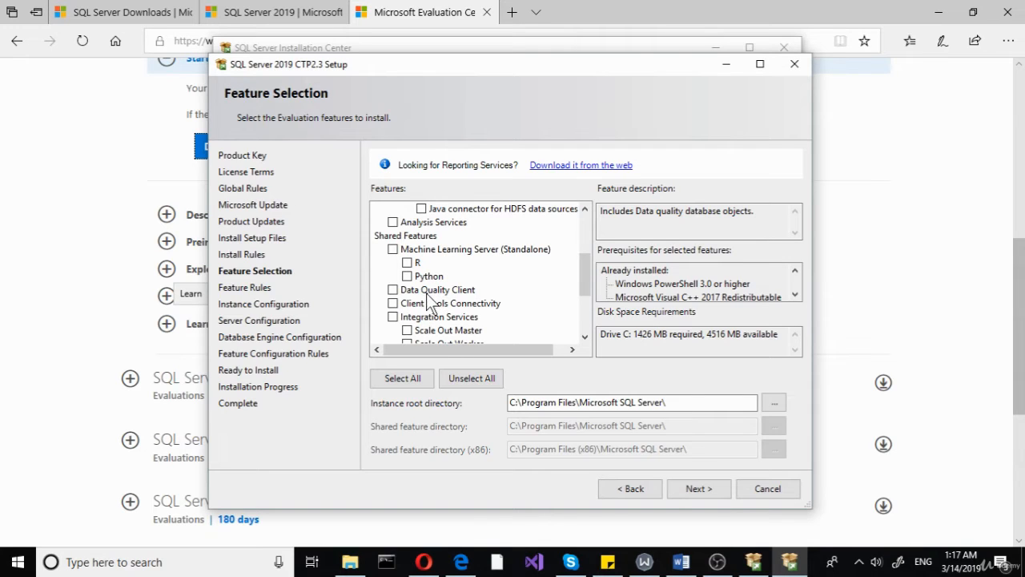
scroll(433, 308, "down", 1)
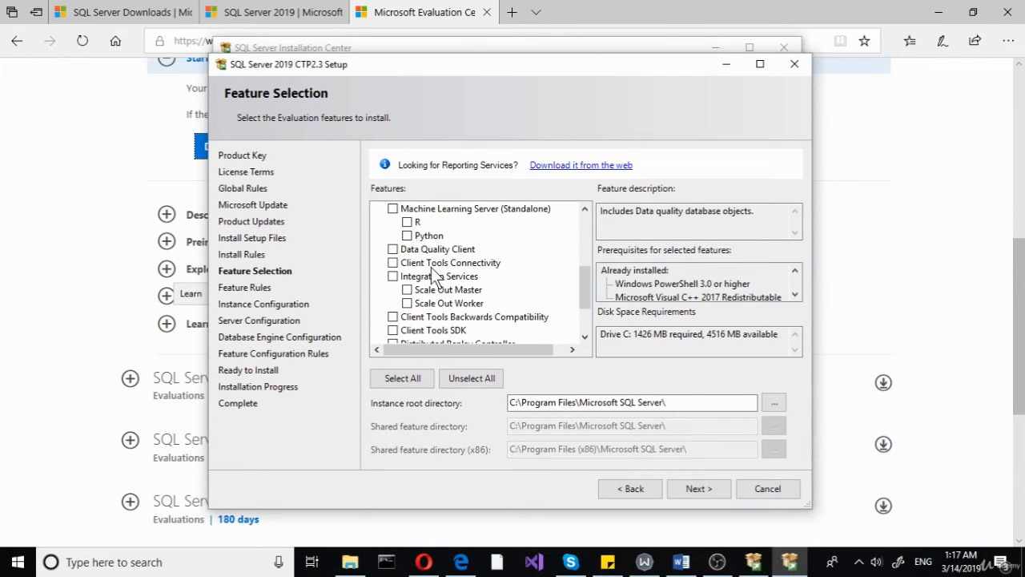
left_click(426, 263)
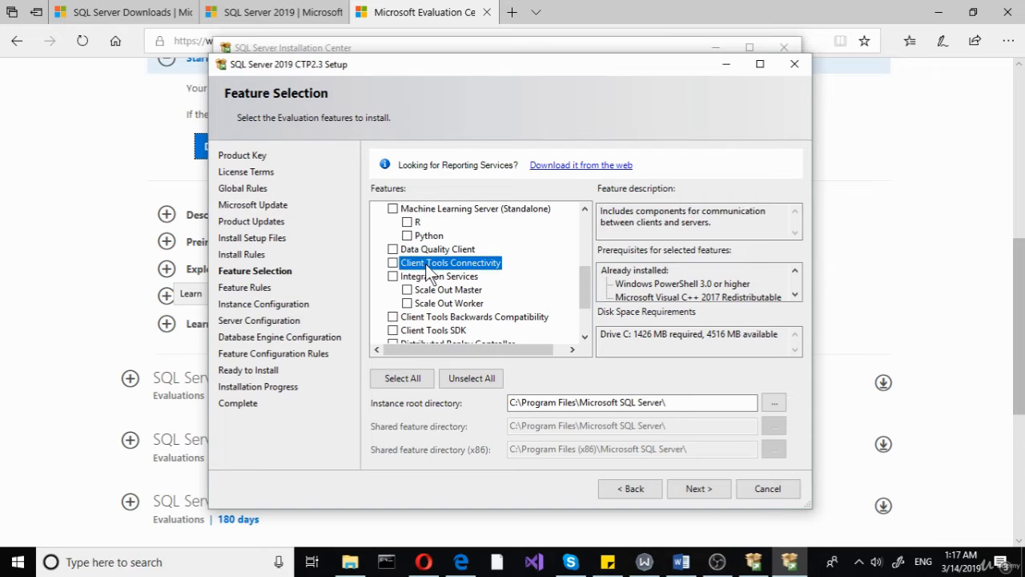
left_click(393, 264)
Read the Integration Services description and add that shared feature together with Scale Out Master and Scale Out Worker.
scroll(430, 298, "down", 1)
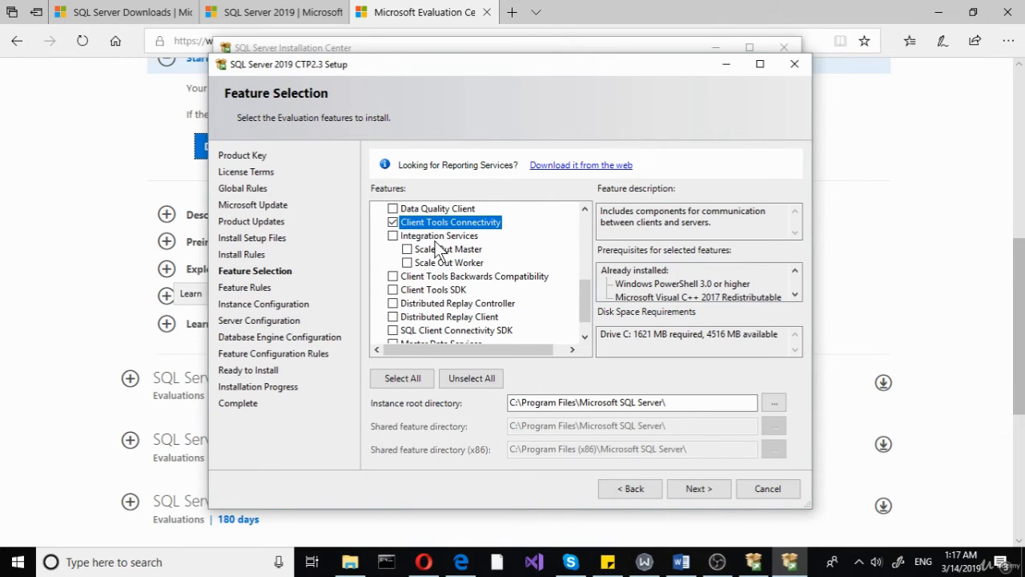
left_click(465, 237)
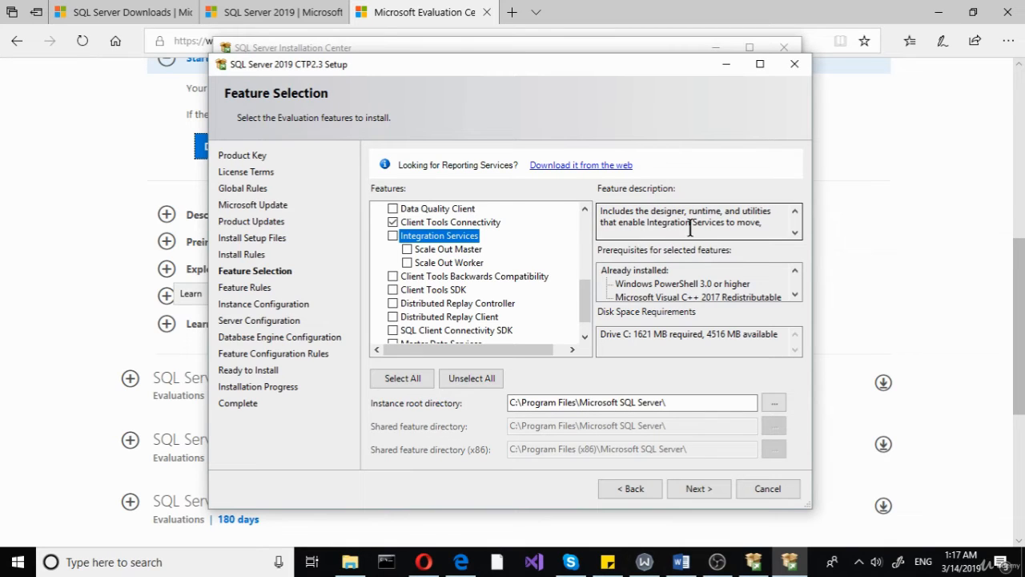
left_click(794, 232)
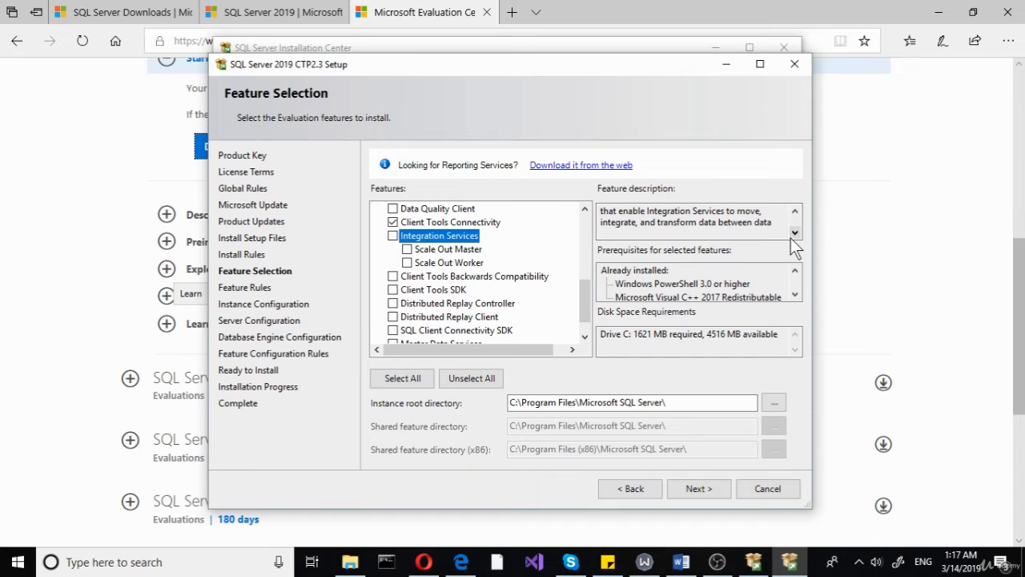
left_click(794, 232)
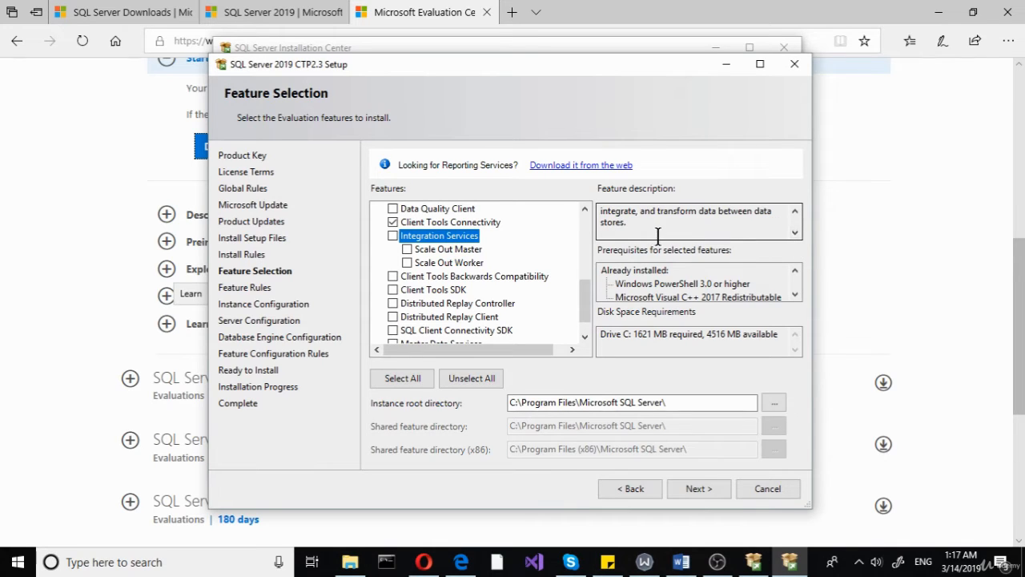
left_click(392, 236)
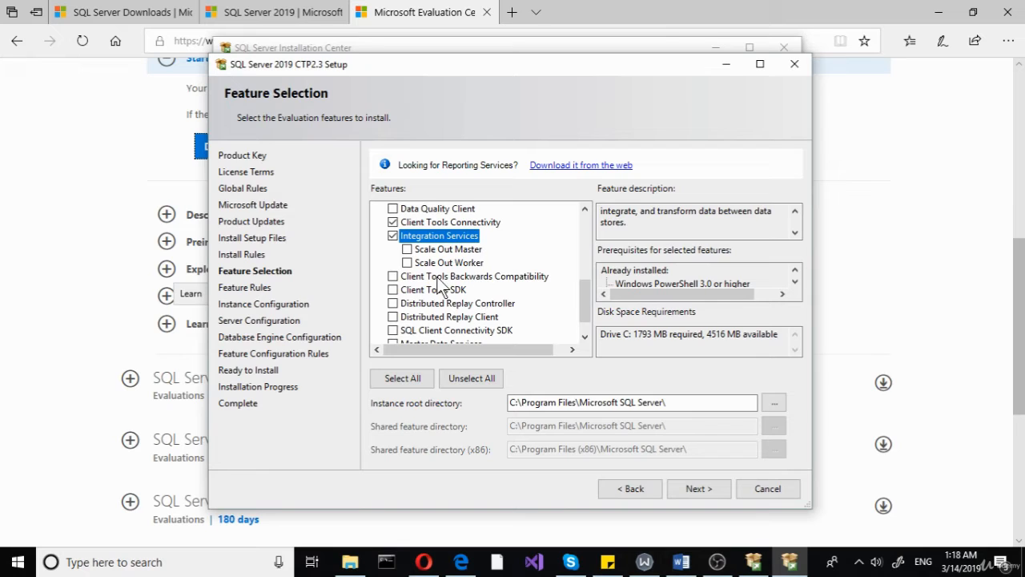
left_click(432, 252)
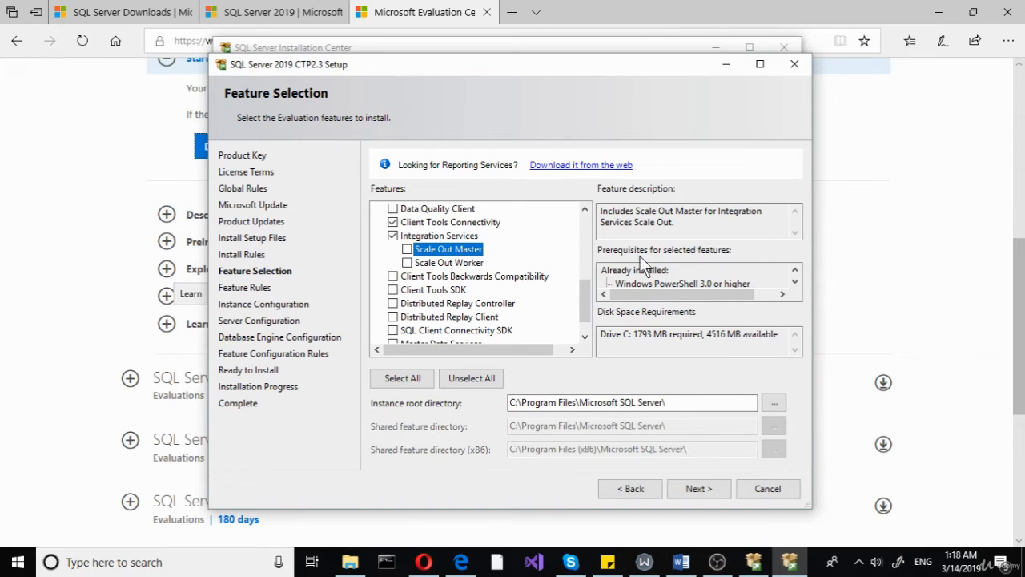
left_click(407, 249)
left_click(408, 264)
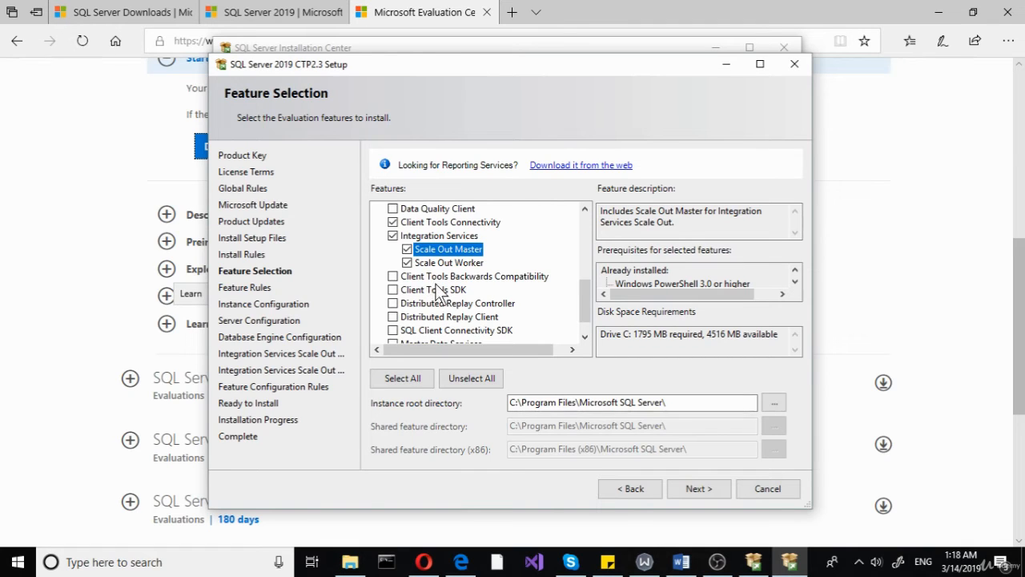
Add Client Tools Backwards Compatibility and Client Tools SDK to the shared features.
left_click(432, 277)
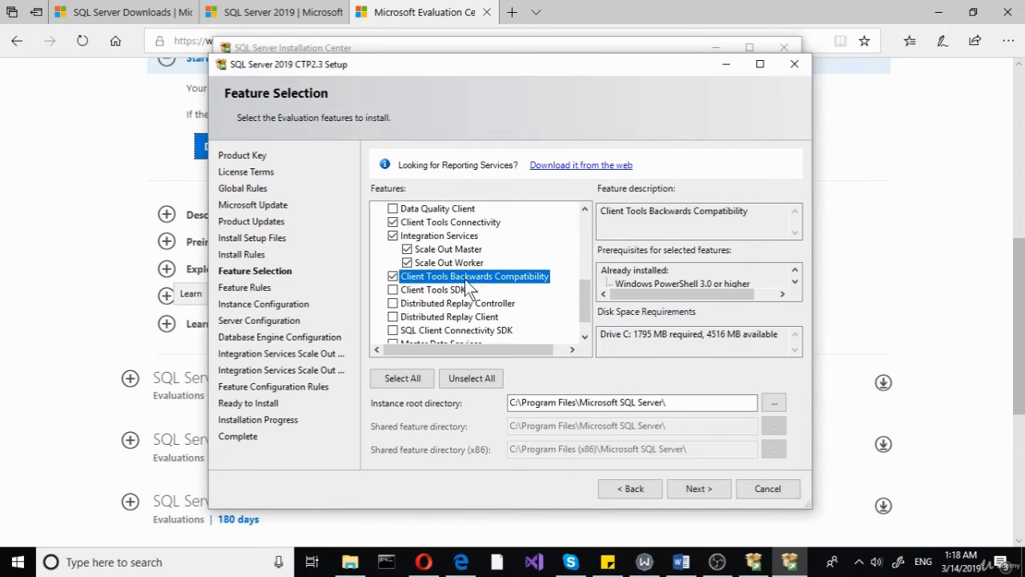
left_click(411, 291)
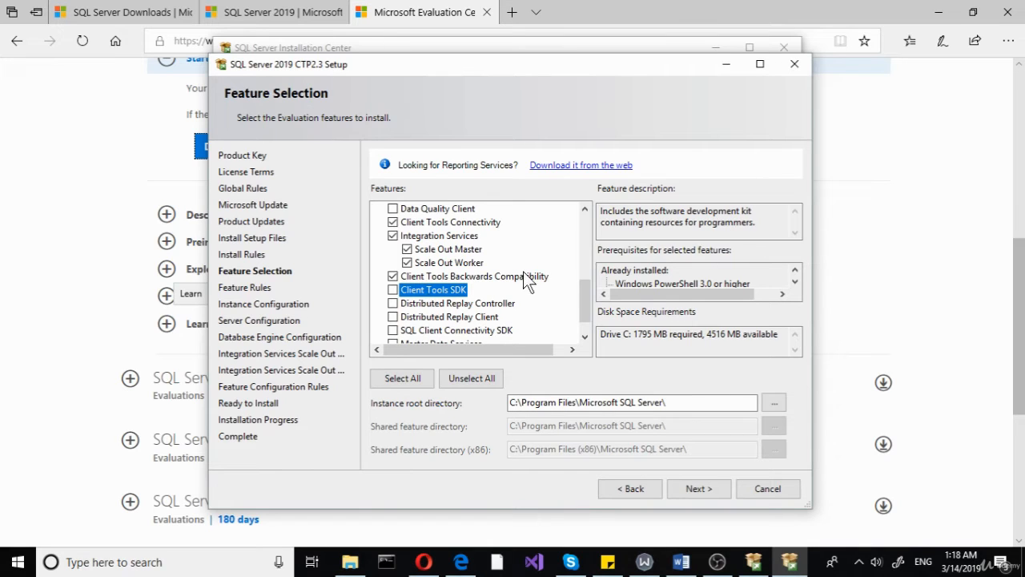
left_click(396, 293)
Add Distributed Replay Controller, Distributed Replay Client and SQL Client Connectivity SDK to the shared features.
scroll(440, 316, "down", 1)
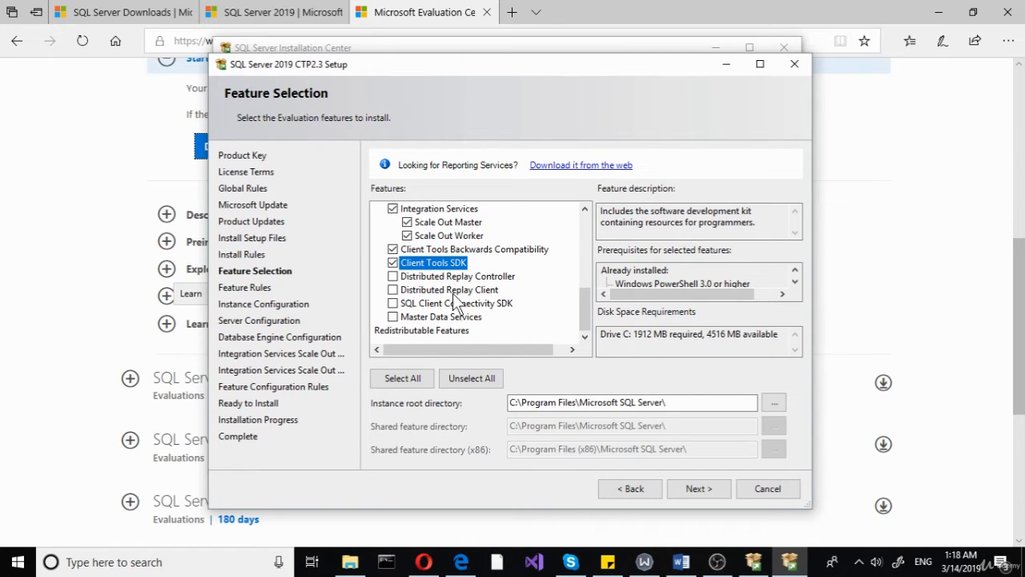
left_click(442, 277)
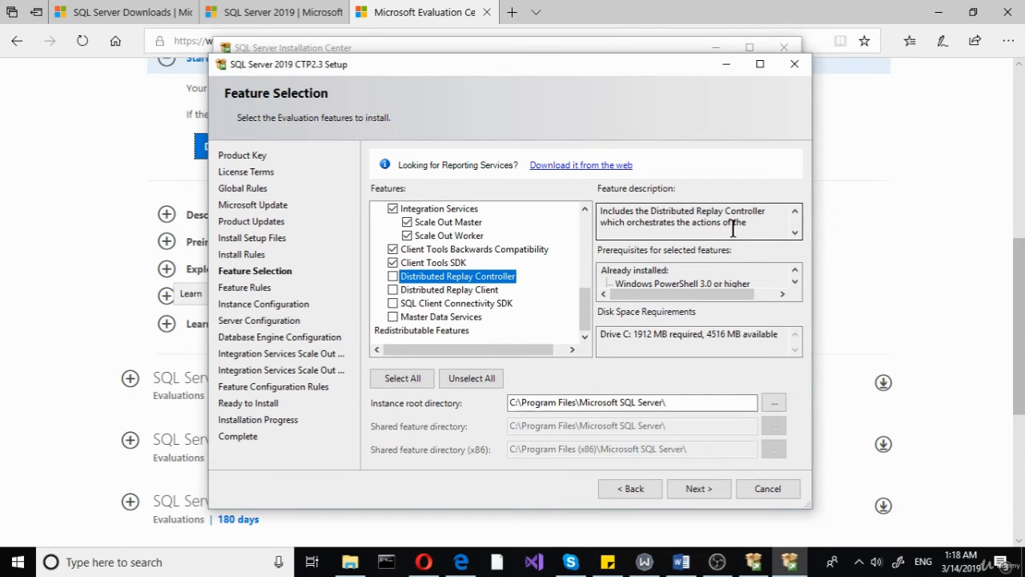
left_click(394, 277)
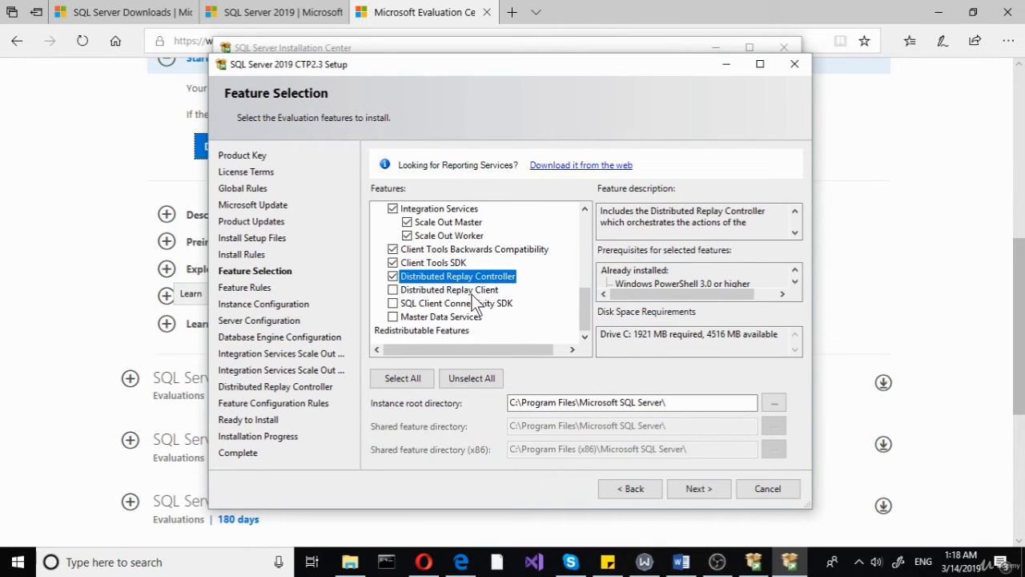
left_click(392, 289)
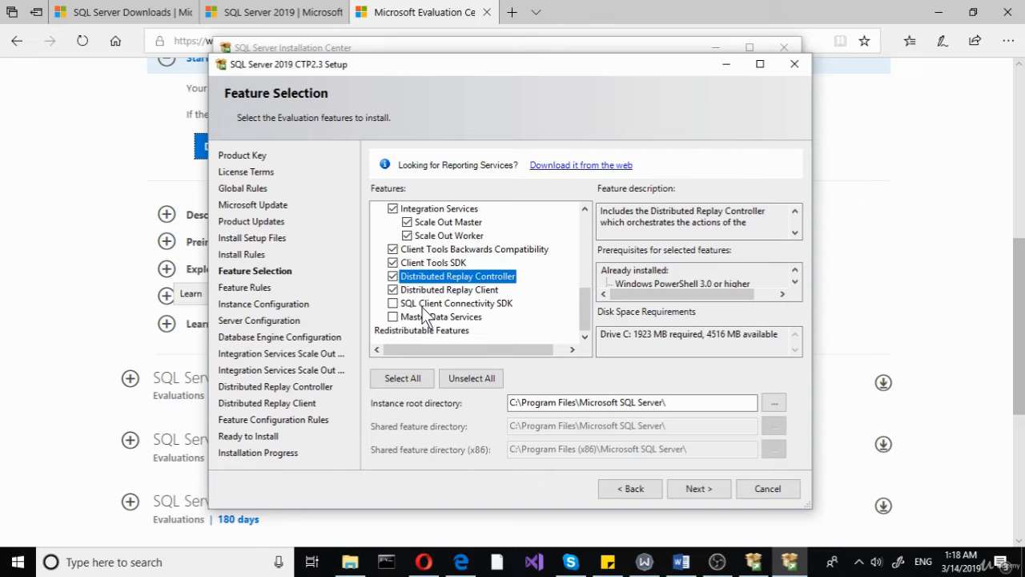
left_click(421, 306)
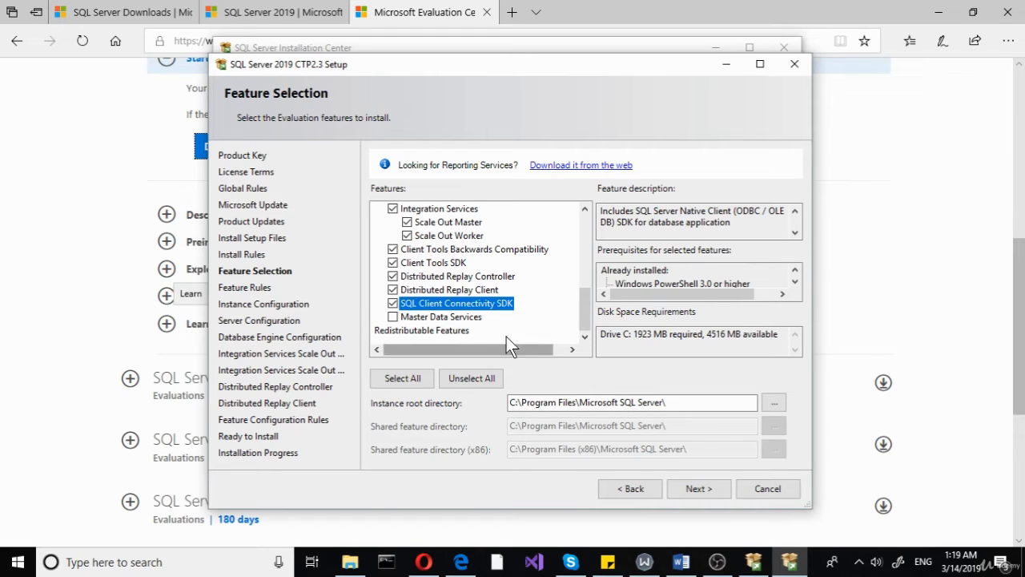
Read the Master Data Services description and try adding that feature to the installation.
left_click(440, 319)
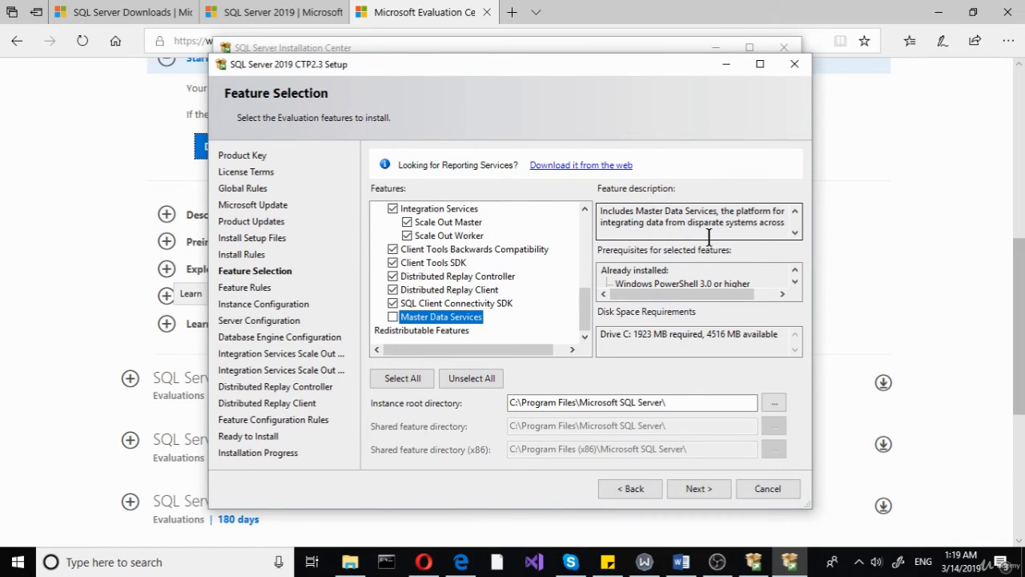
left_click(795, 232)
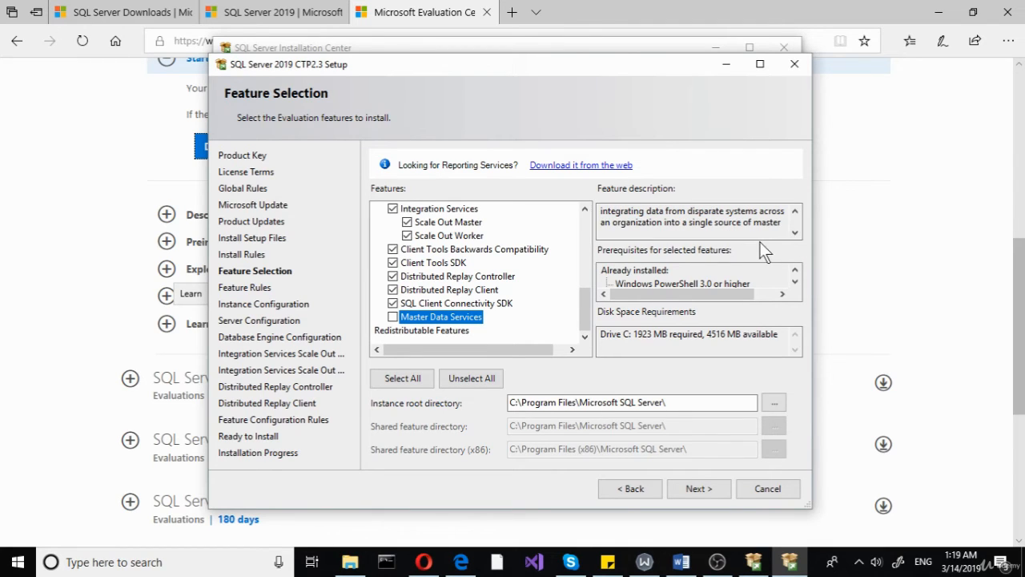
left_click(795, 232)
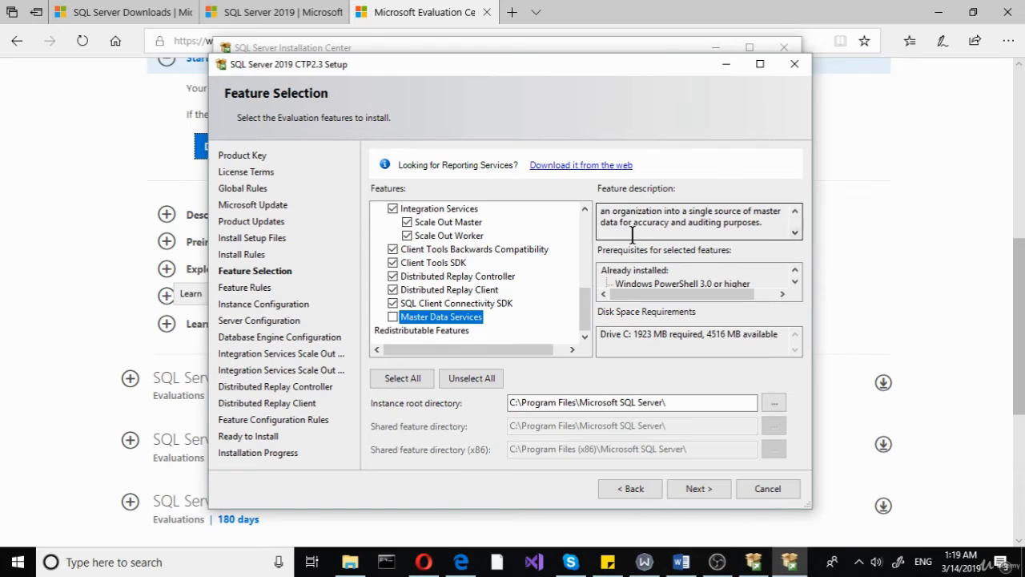
left_click(395, 320)
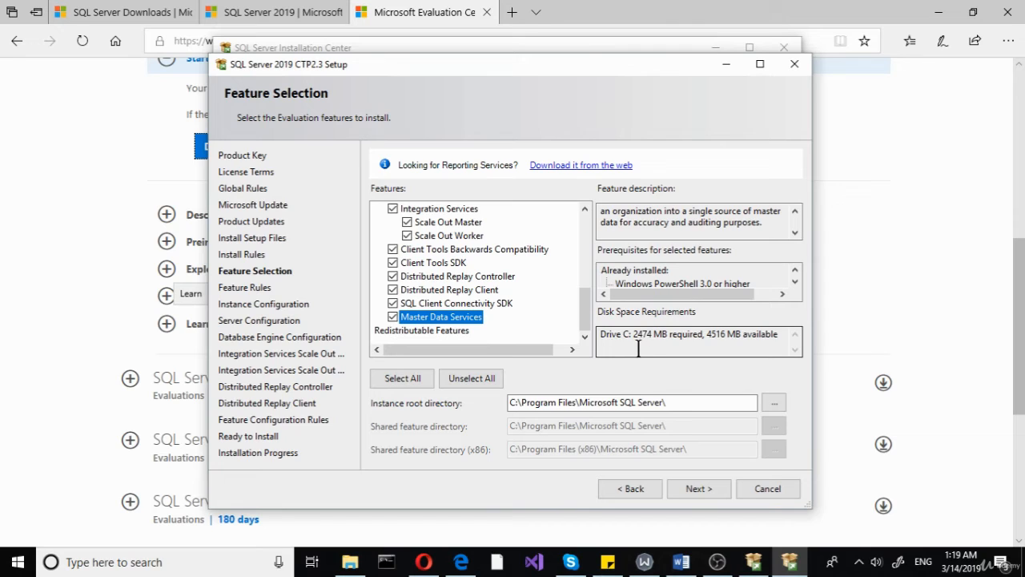
left_click(393, 317)
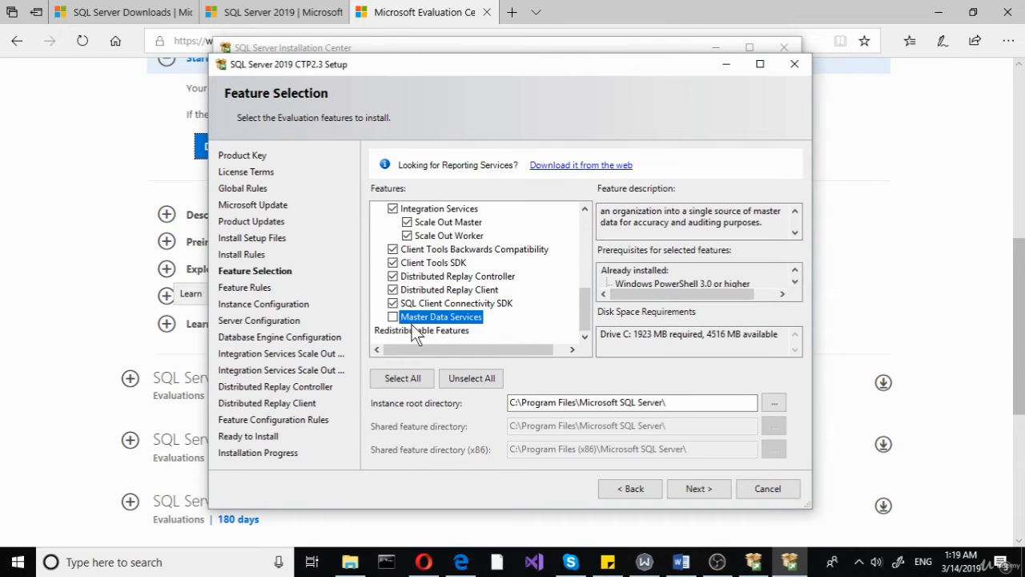
Create a folder named sqltstlive on drive vol (L:) and set it as the instance root directory.
left_click(770, 403)
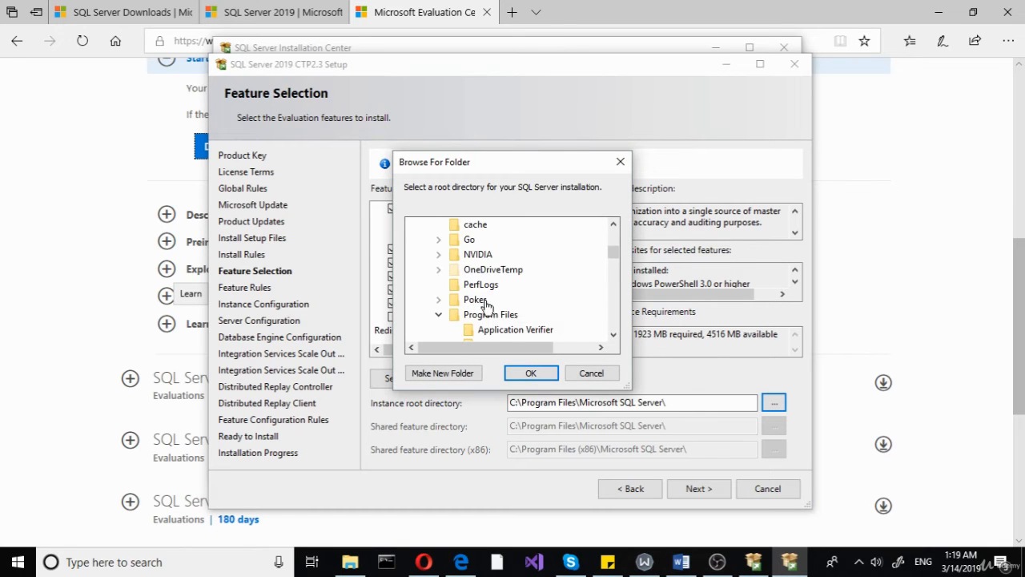
scroll(481, 305, "up", 2)
left_click(426, 285)
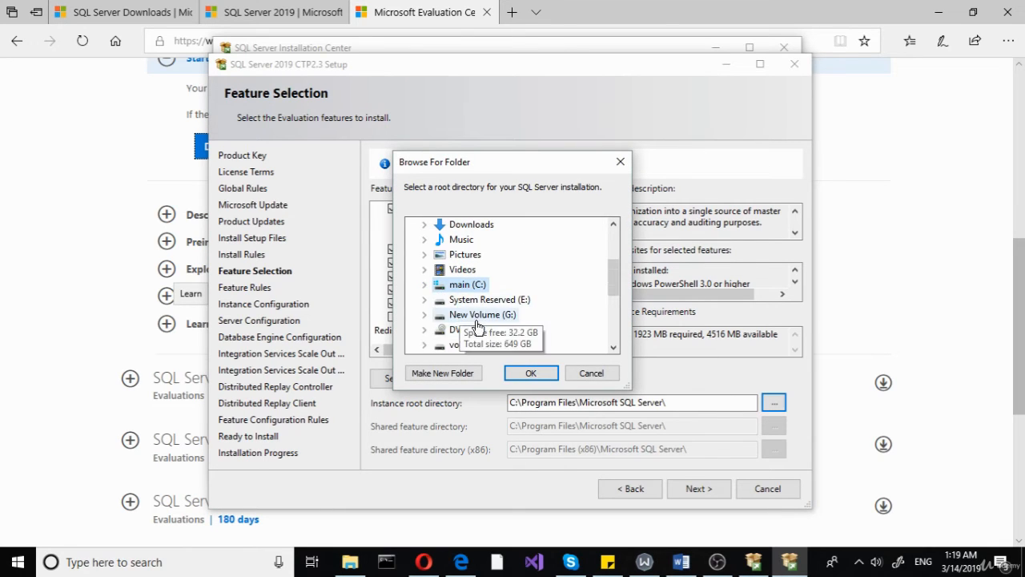
scroll(449, 324, "down", 1)
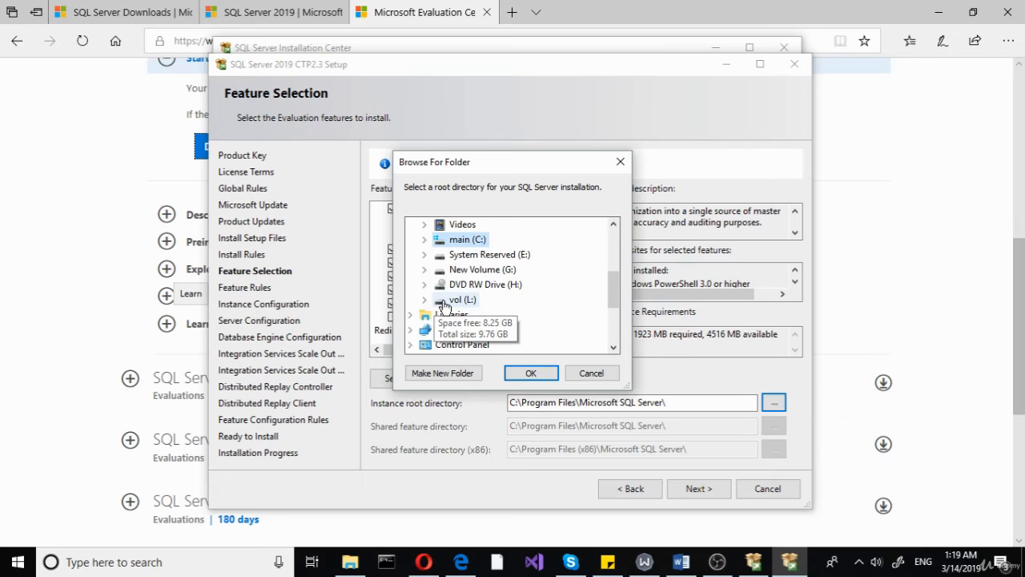
left_click(440, 304)
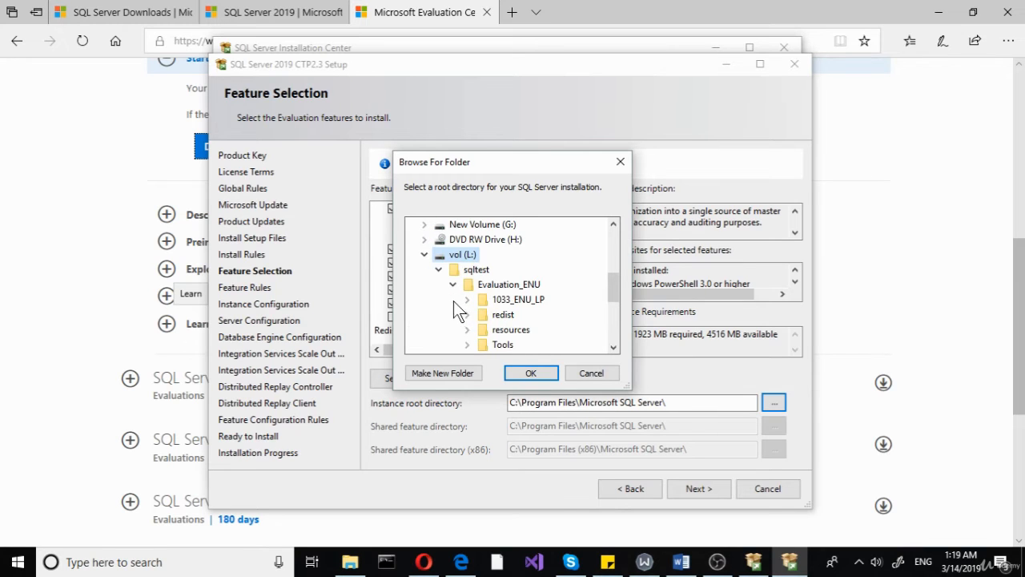
left_click(441, 372)
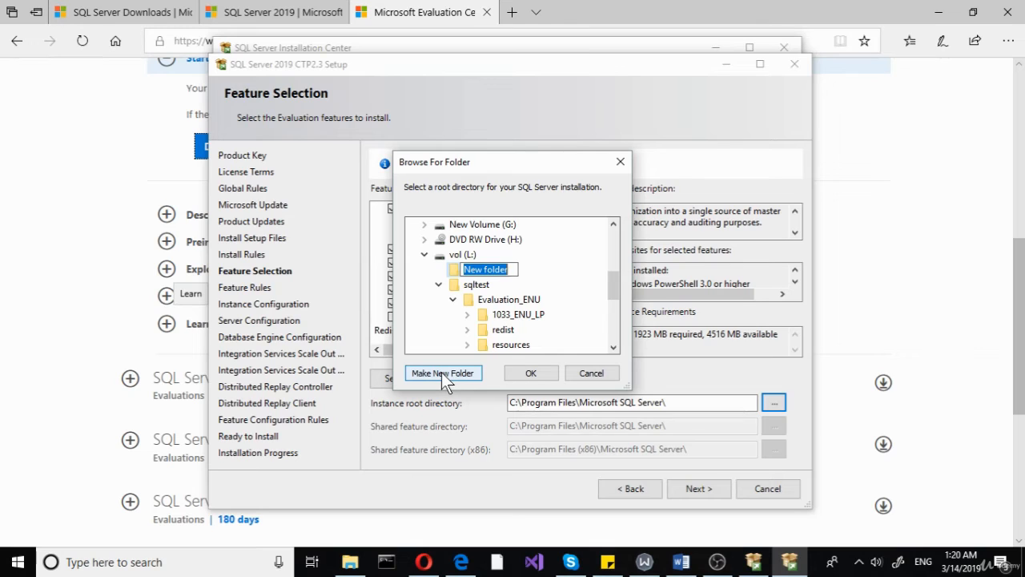
type("sqlt")
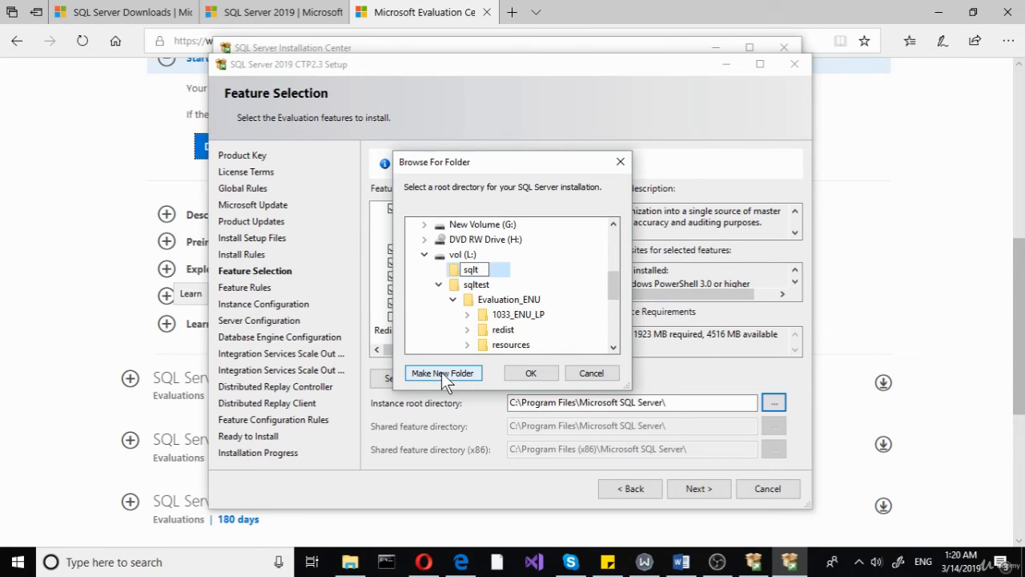
type("stlive")
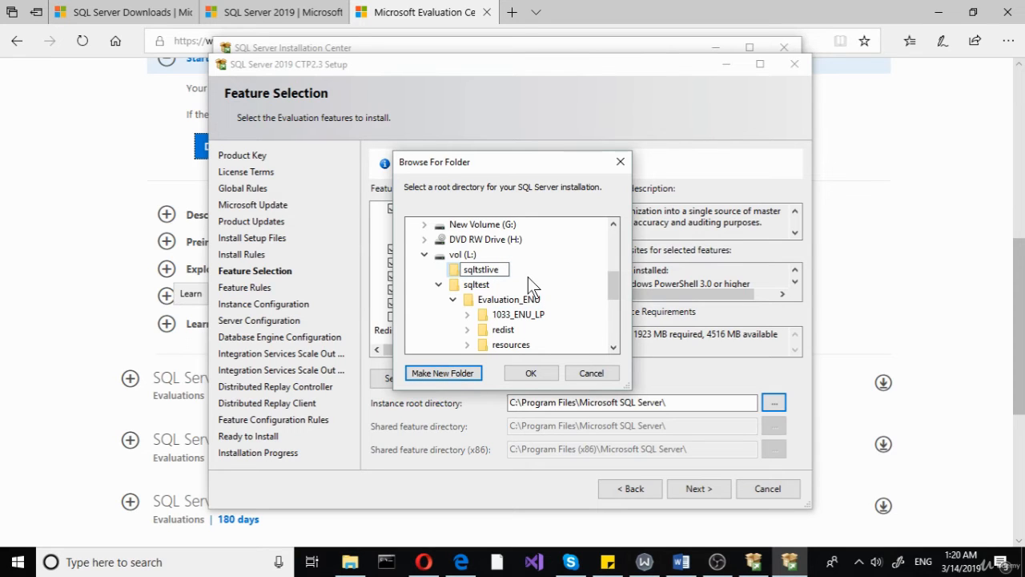
key("Return")
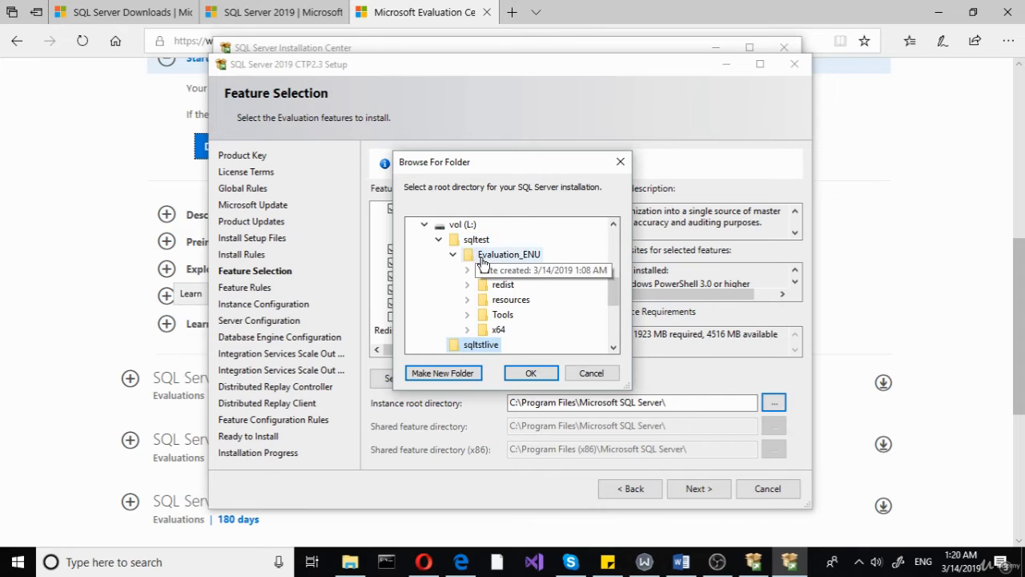
left_click(517, 374)
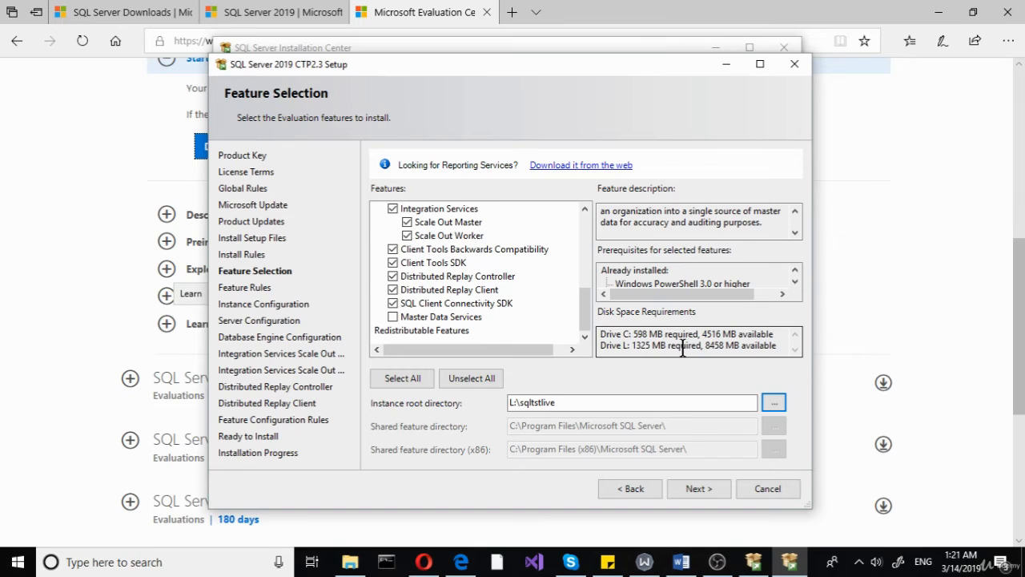
Keep the default MSSQLSERVER instance and set SQL Server Agent, Distributed Replay Client and Distributed Replay Controller to Automatic startup.
left_click(695, 490)
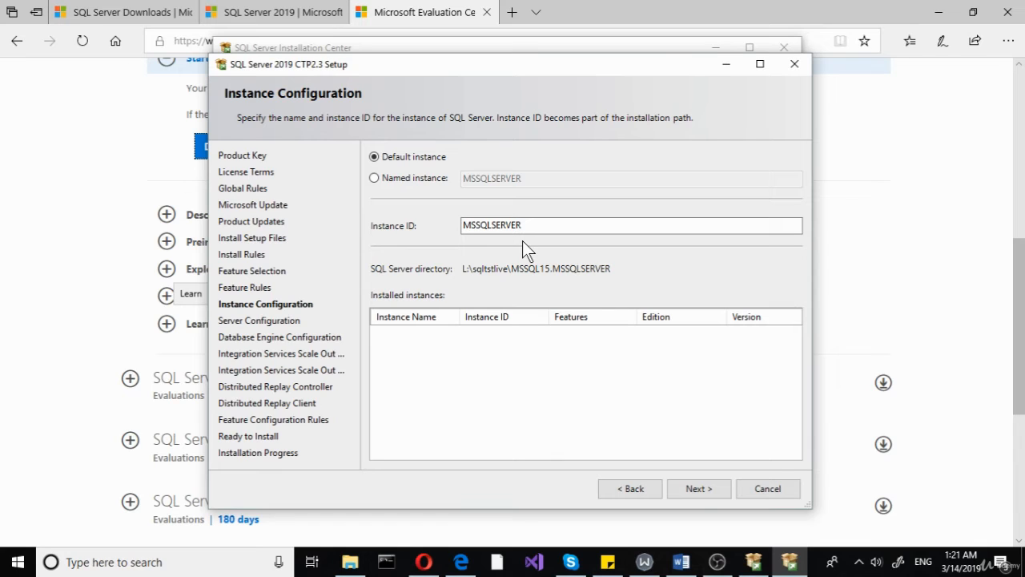
left_click(698, 488)
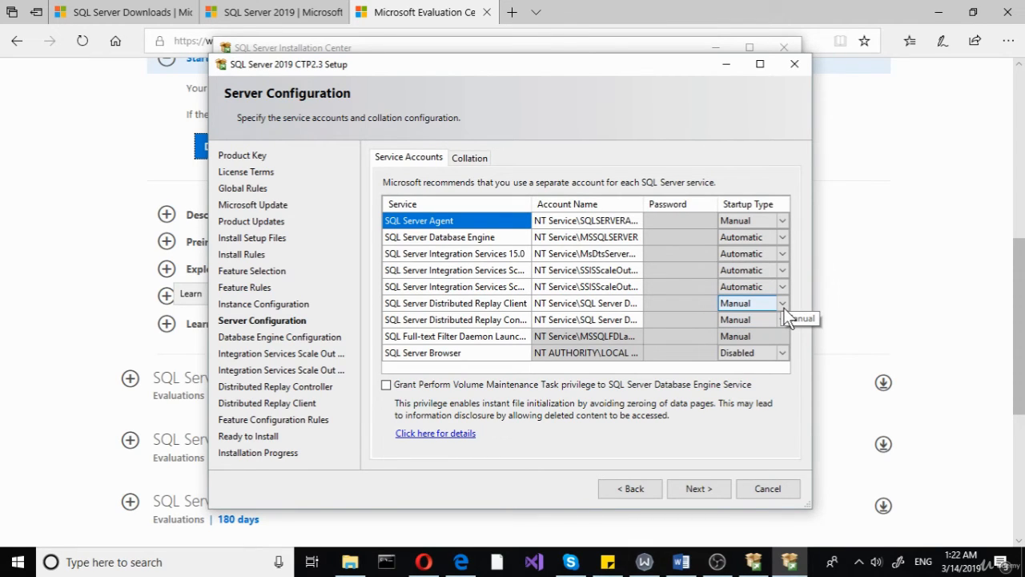
left_click(781, 220)
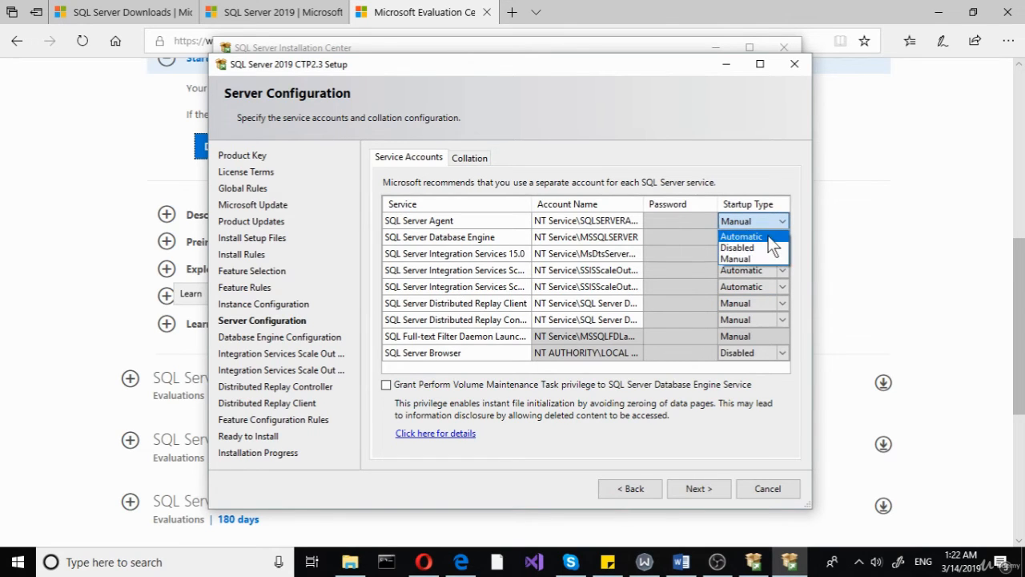
left_click(780, 236)
left_click(783, 303)
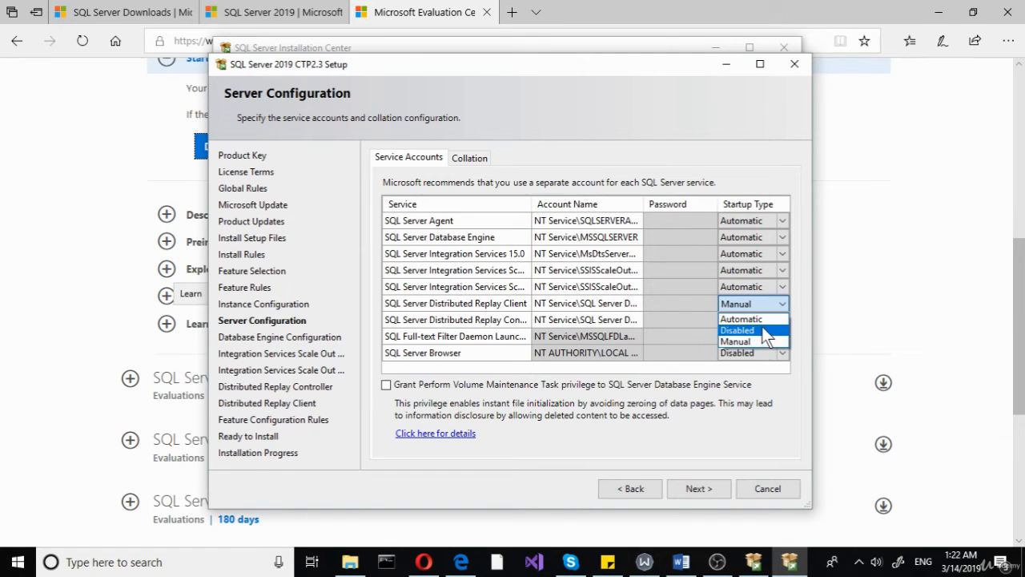
left_click(772, 319)
left_click(773, 320)
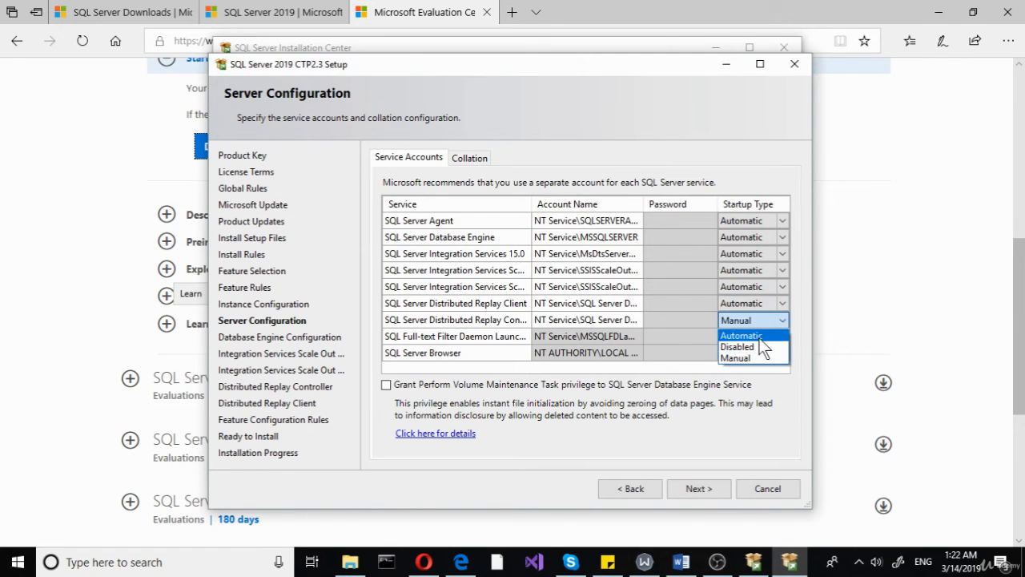
left_click(769, 331)
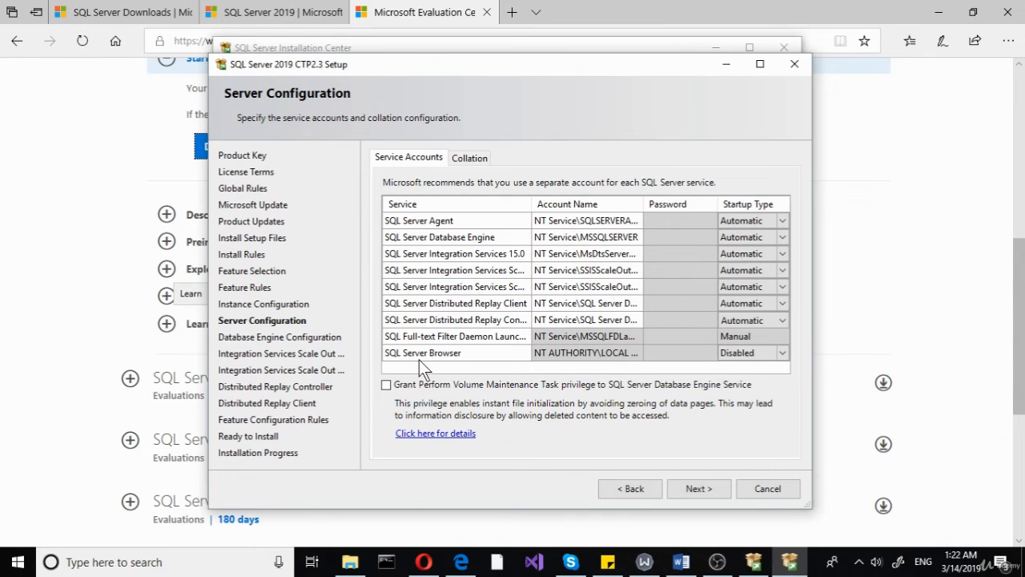
Choose the startup type for SQL Server Browser and proceed to the Database Engine Configuration.
left_click(787, 354)
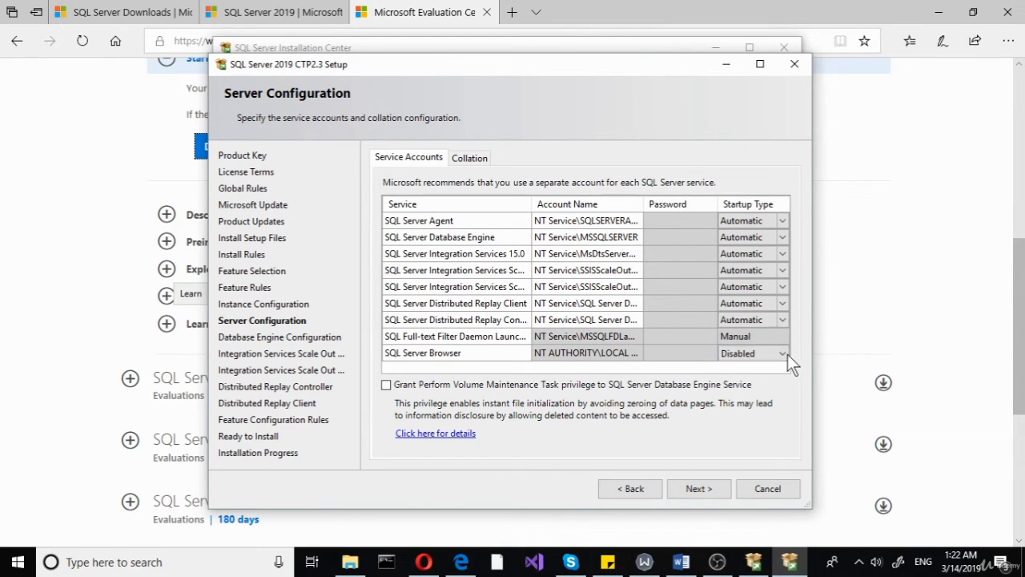
left_click(787, 354)
left_click(745, 377)
left_click(686, 486)
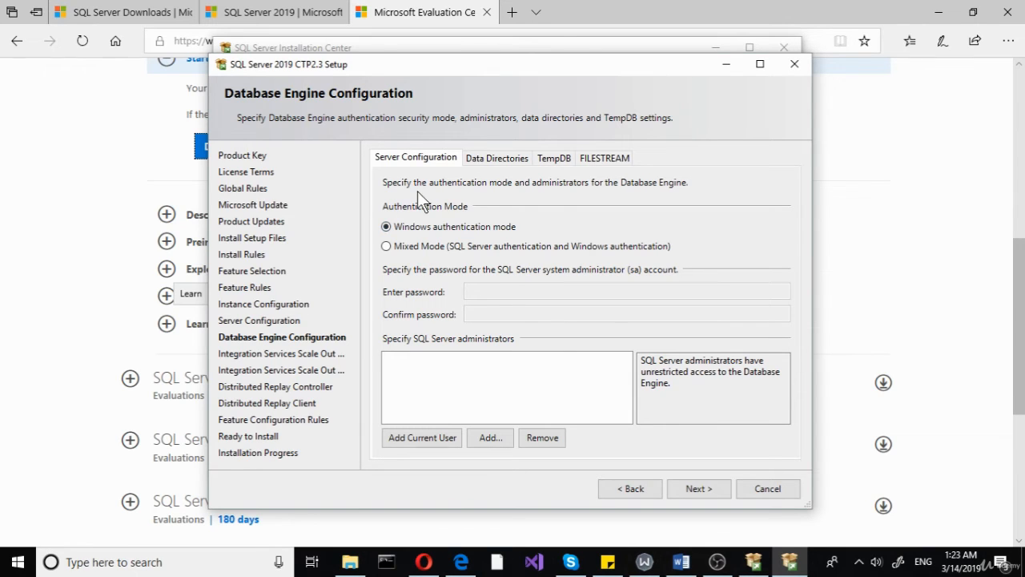
Check the data directories and add the current user as SQL Server administrator under Windows authentication mode.
left_click(496, 159)
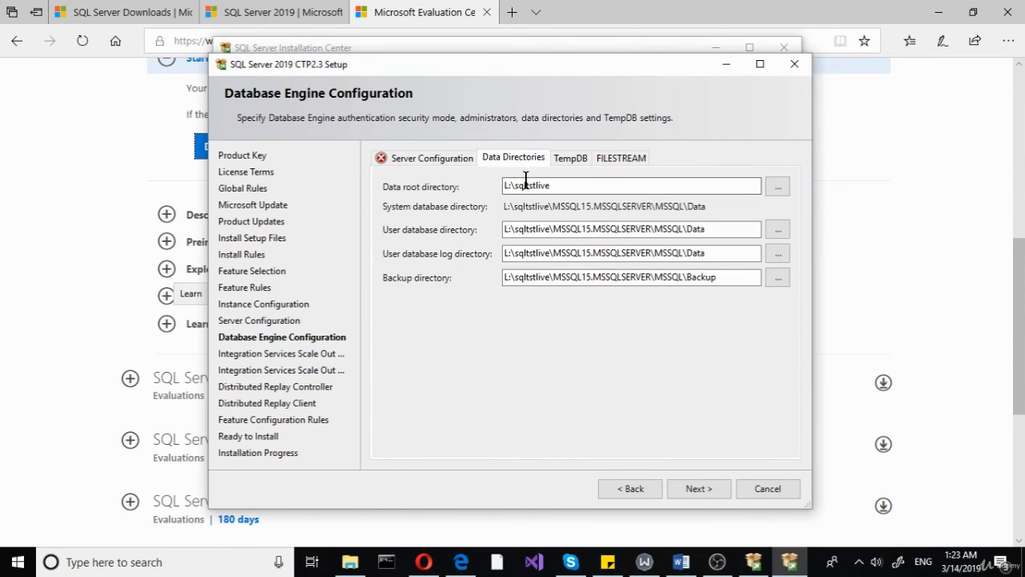
left_click(446, 160)
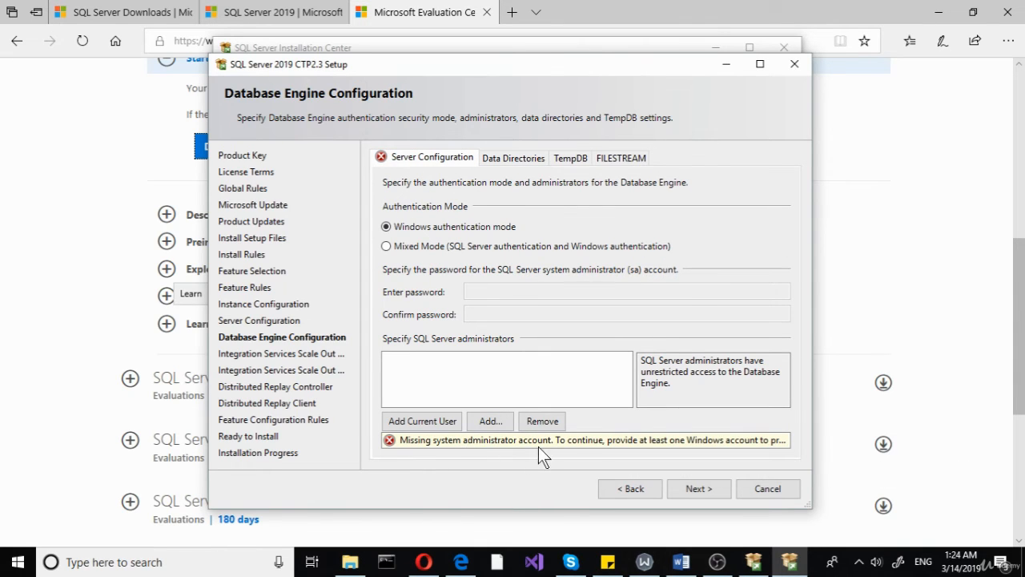
left_click(422, 419)
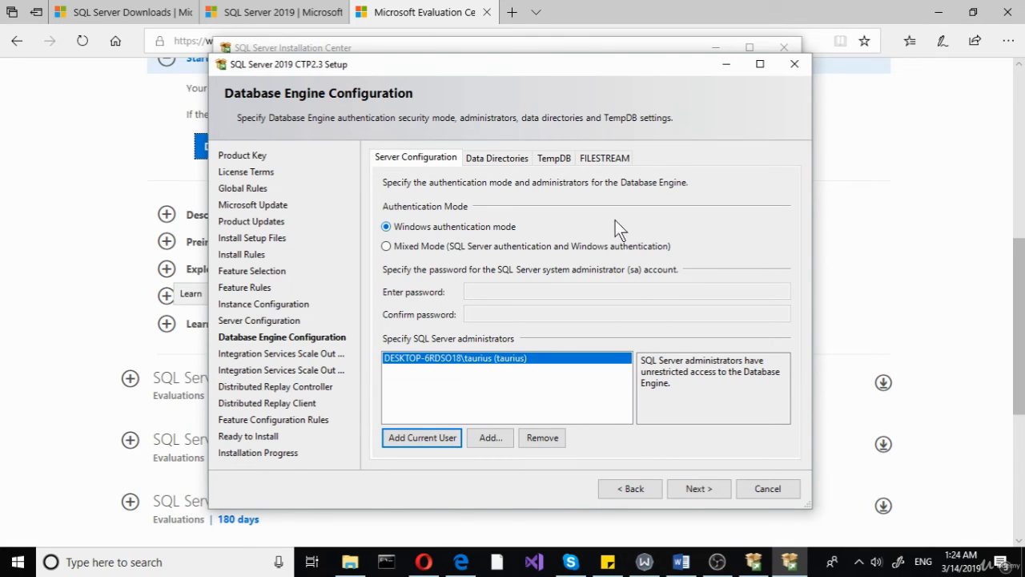
Review the data directories and TempDB settings, and enable FILESTREAM for Transact-SQL access, file I/O access and remote clients.
left_click(521, 158)
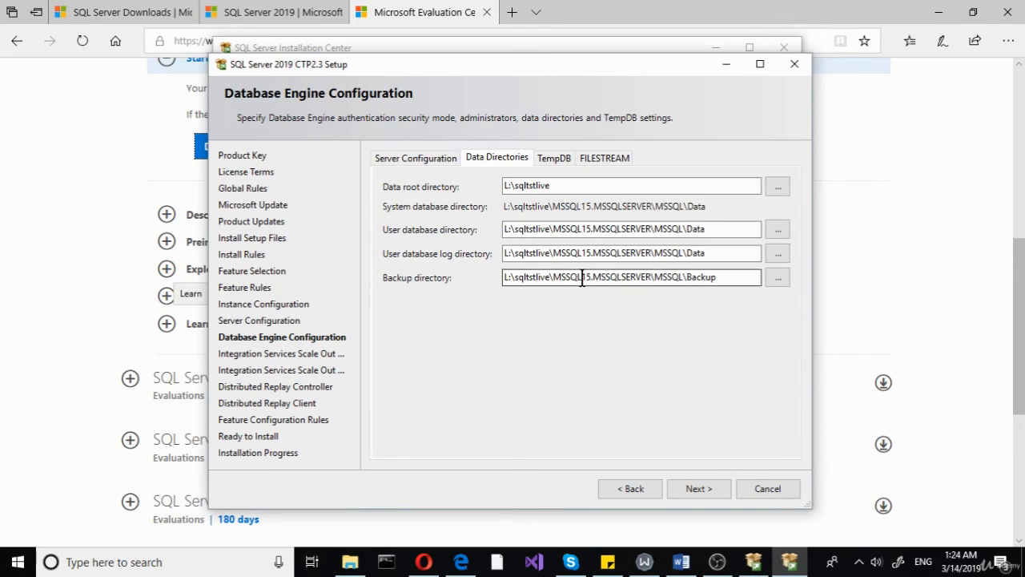
left_click(559, 158)
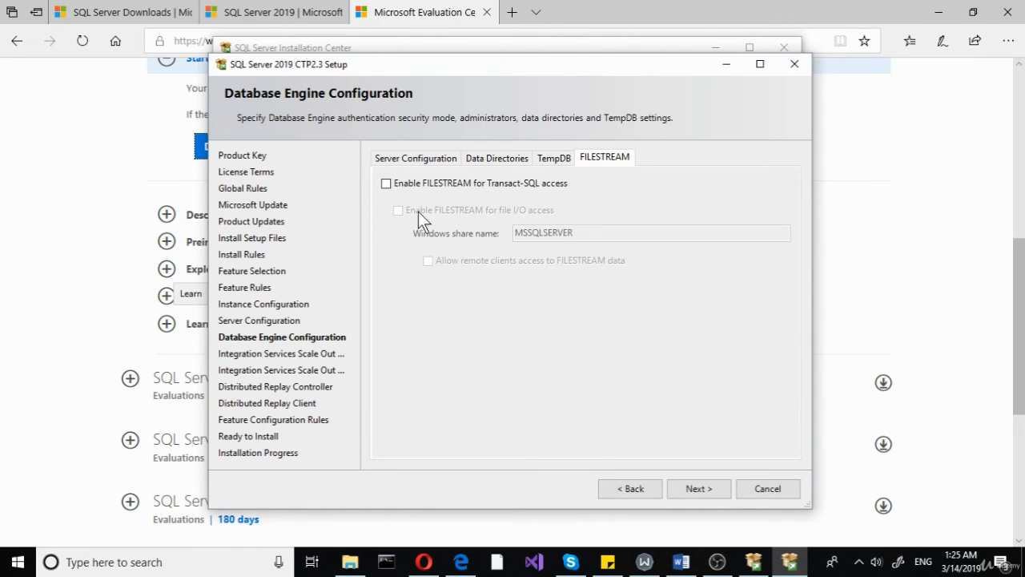
left_click(420, 189)
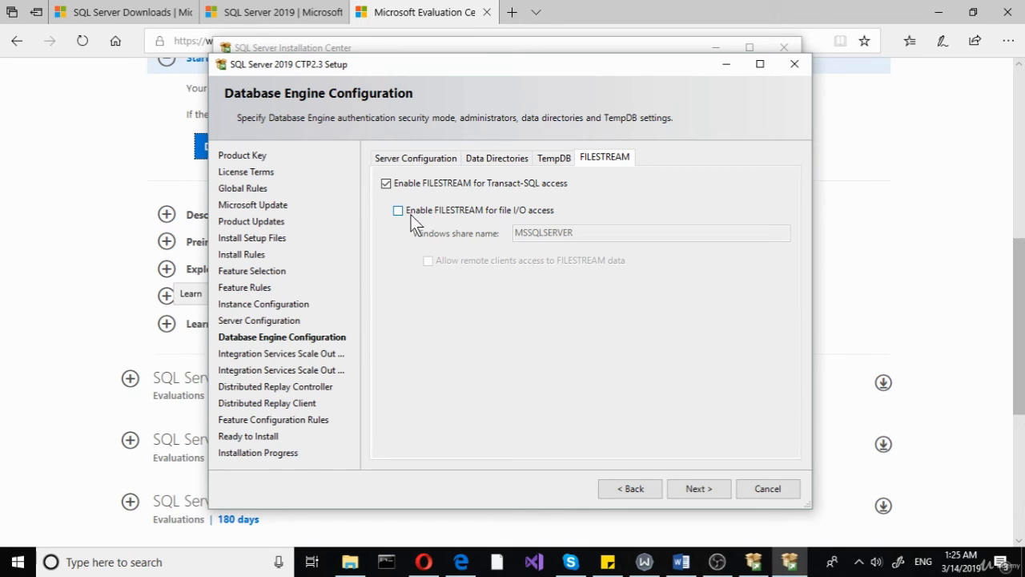
left_click(447, 214)
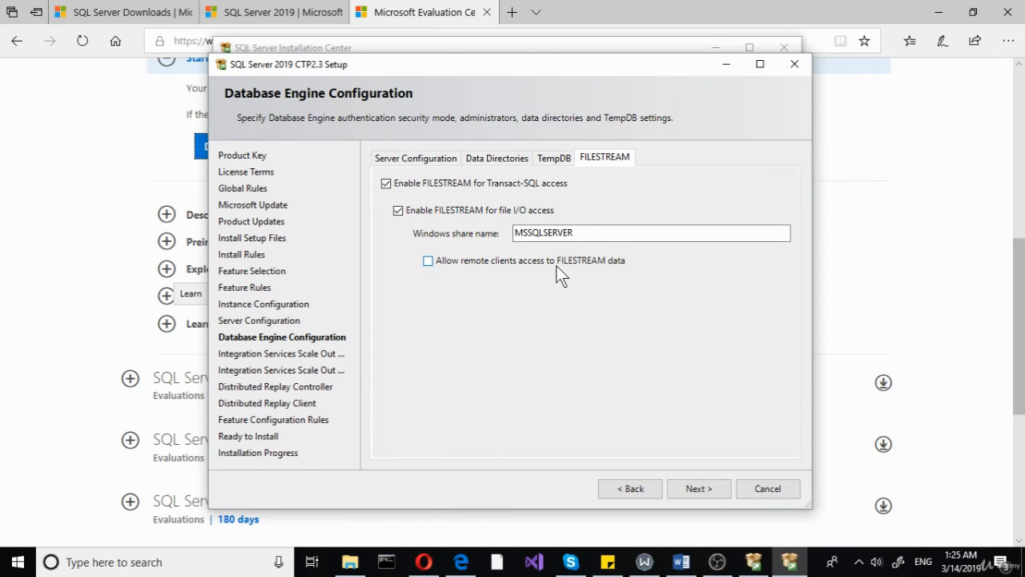
left_click(557, 266)
left_click(703, 488)
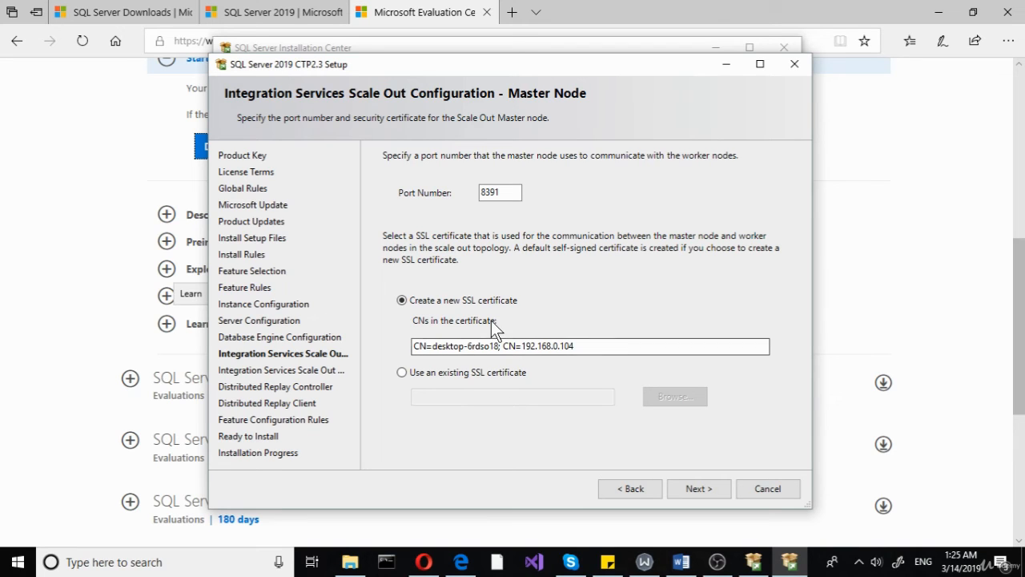
Accept the default Integration Services Scale Out and Distributed Replay settings, and start the installation after reviewing the summary.
left_click(702, 486)
left_click(701, 488)
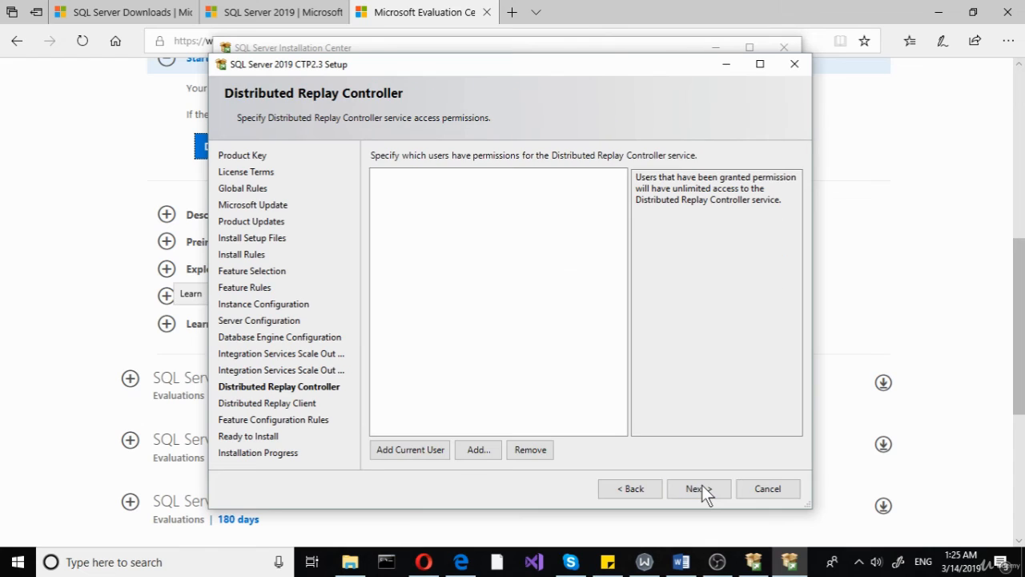
left_click(702, 485)
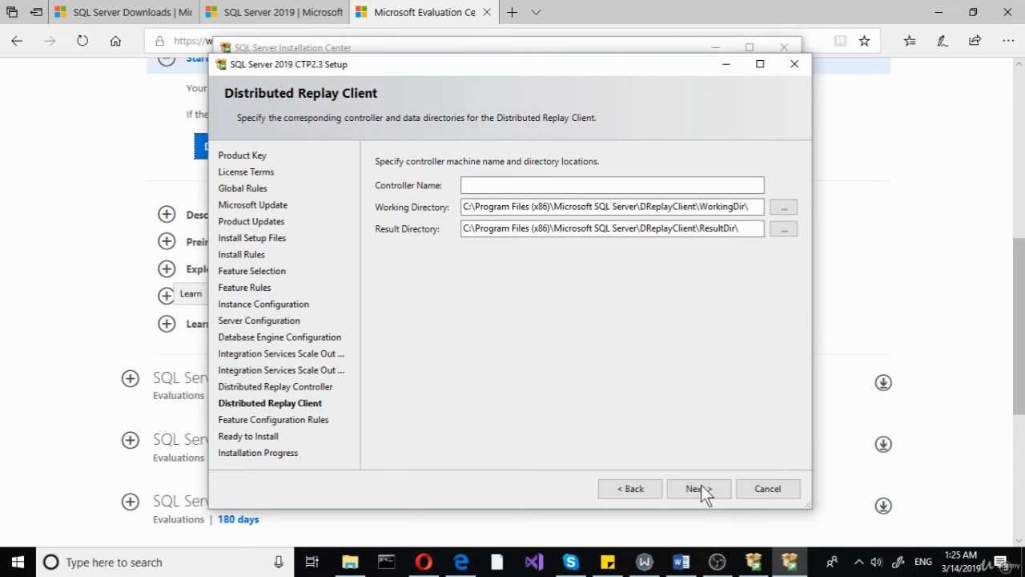
left_click(700, 488)
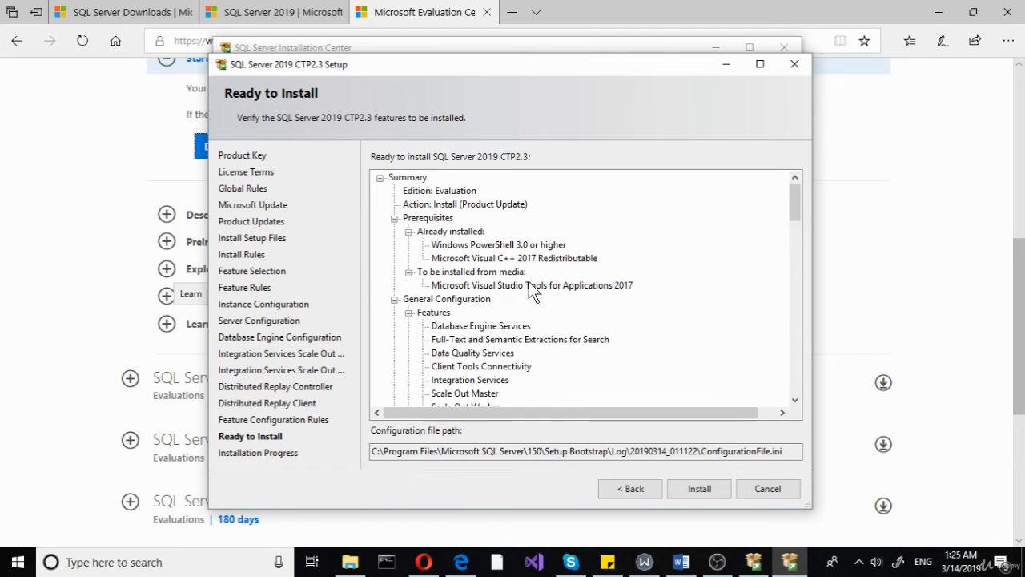
left_click_drag(794, 202, 776, 180)
left_click(708, 491)
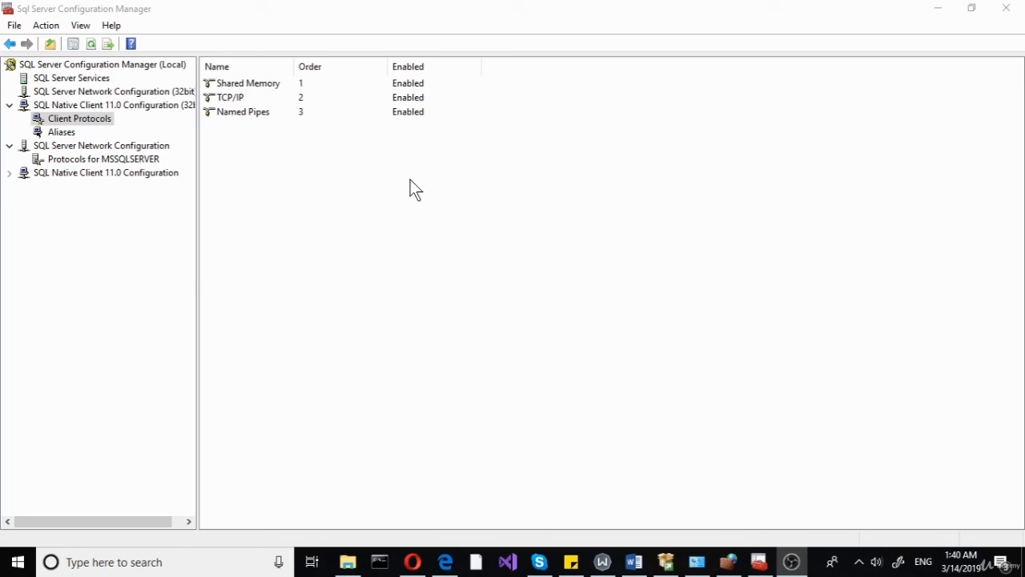
Check the client protocols under SQL Native Client 11.0 Configuration (32bit) in Sql Server Configuration Manager.
left_click(410, 189)
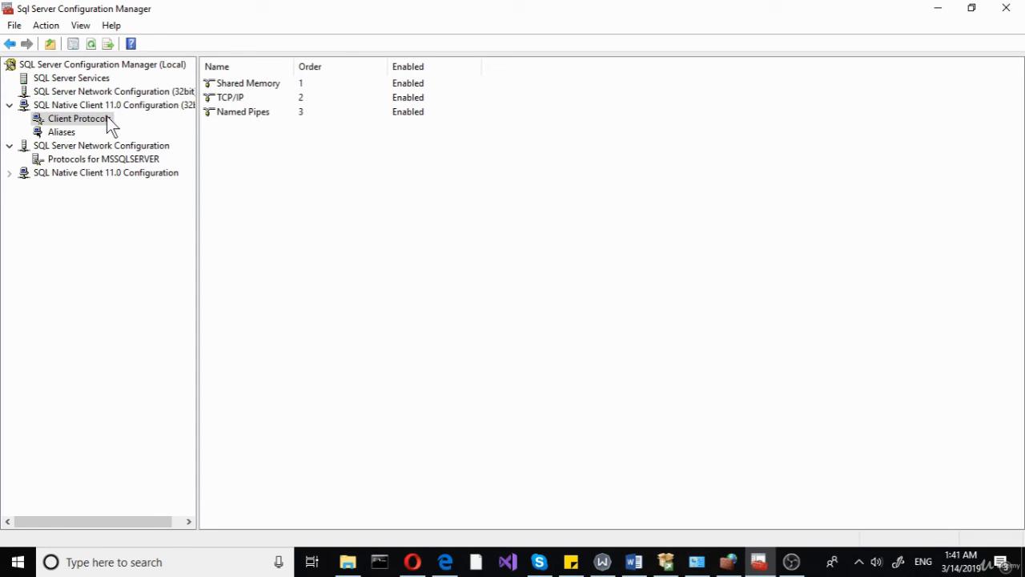
left_click(75, 123)
Switch to Windows Defender Firewall with Advanced Security and start a new inbound port rule for TCP specific local port 1433.
left_click(731, 559)
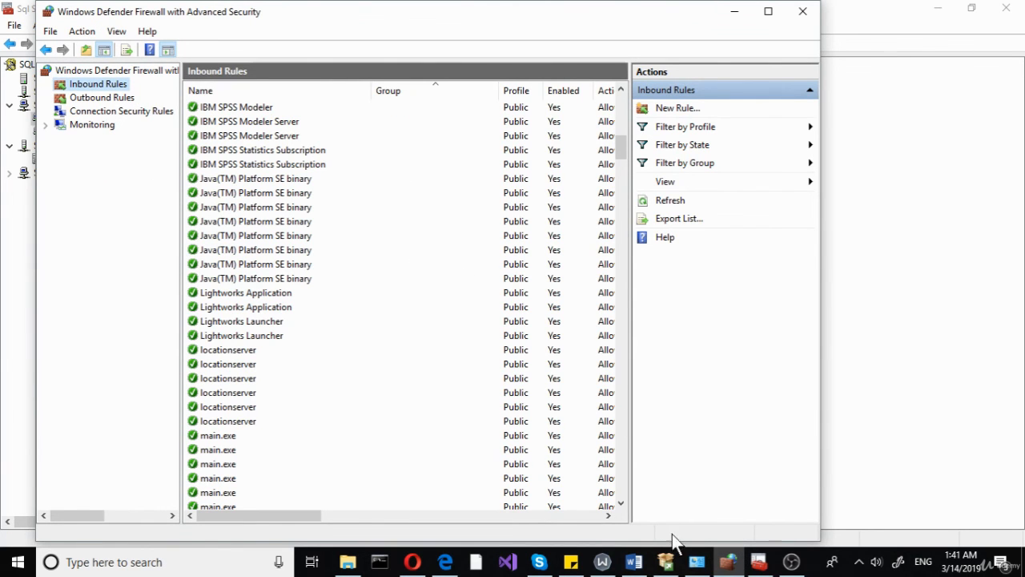
left_click(696, 561)
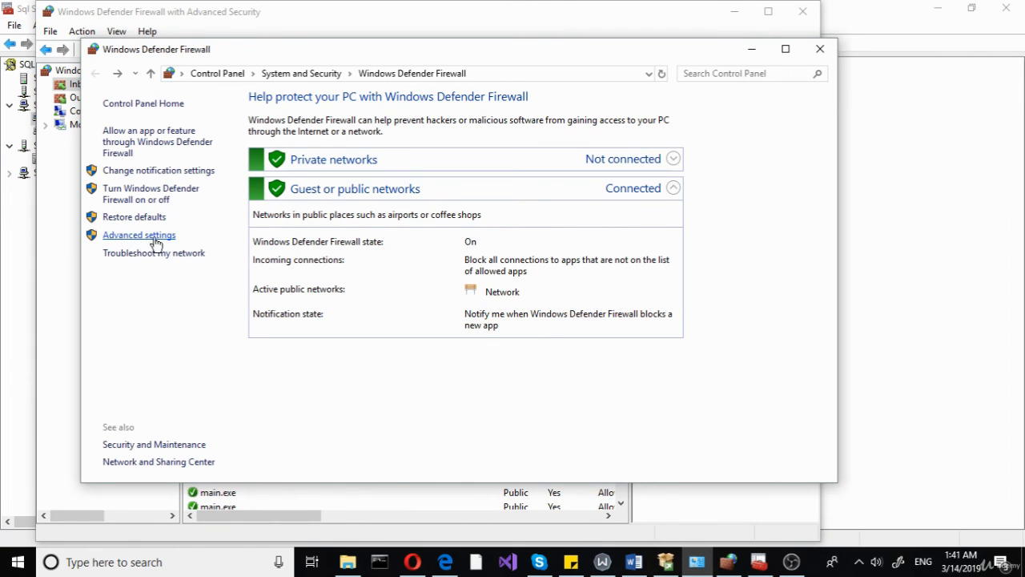
left_click(816, 53)
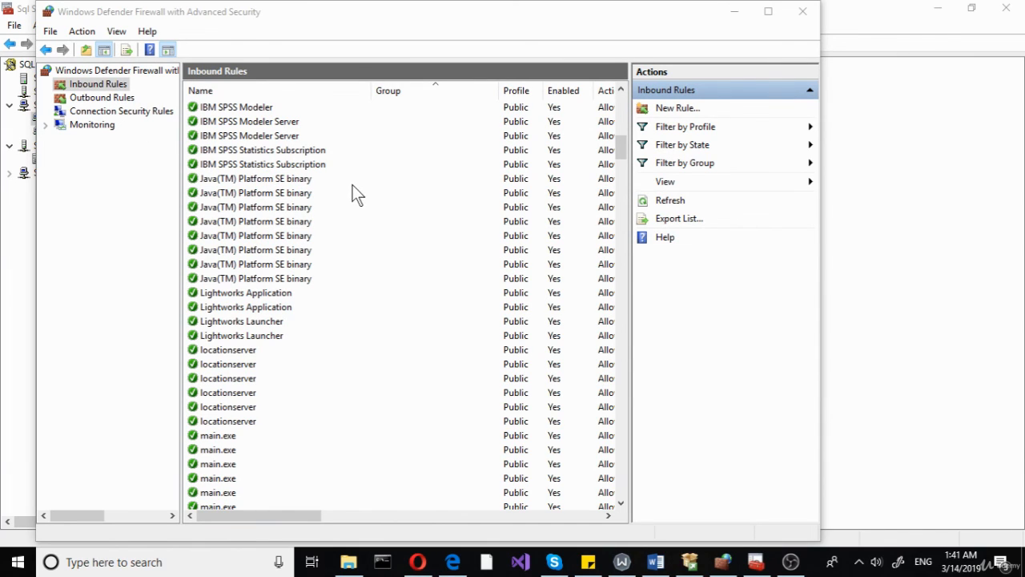
left_click(676, 110)
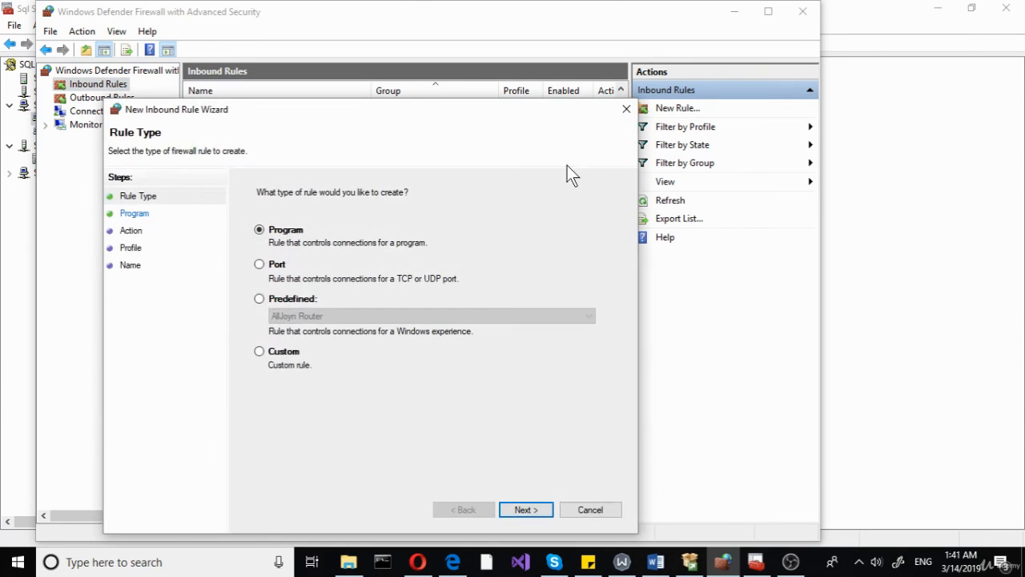
left_click(274, 267)
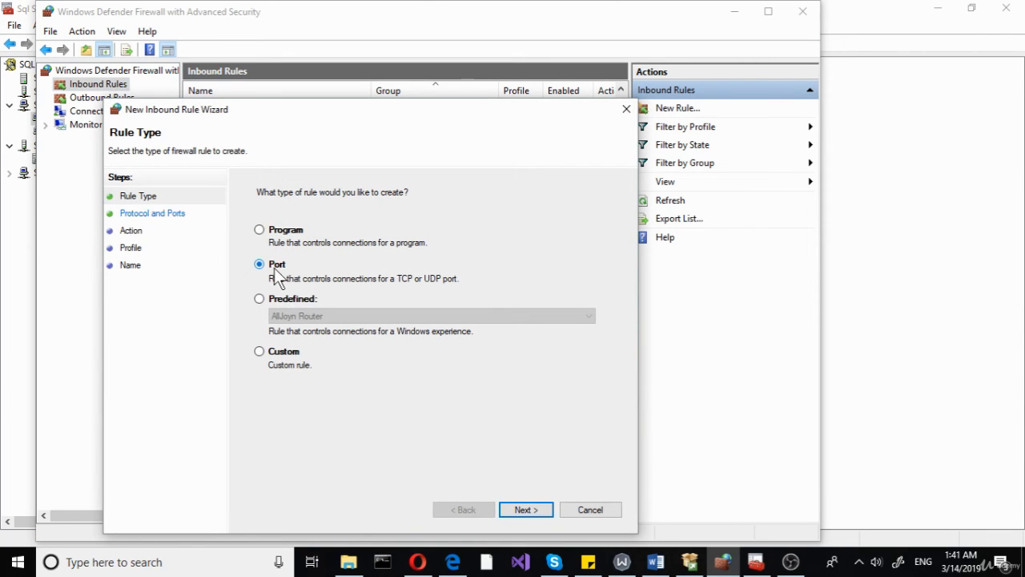
left_click(526, 513)
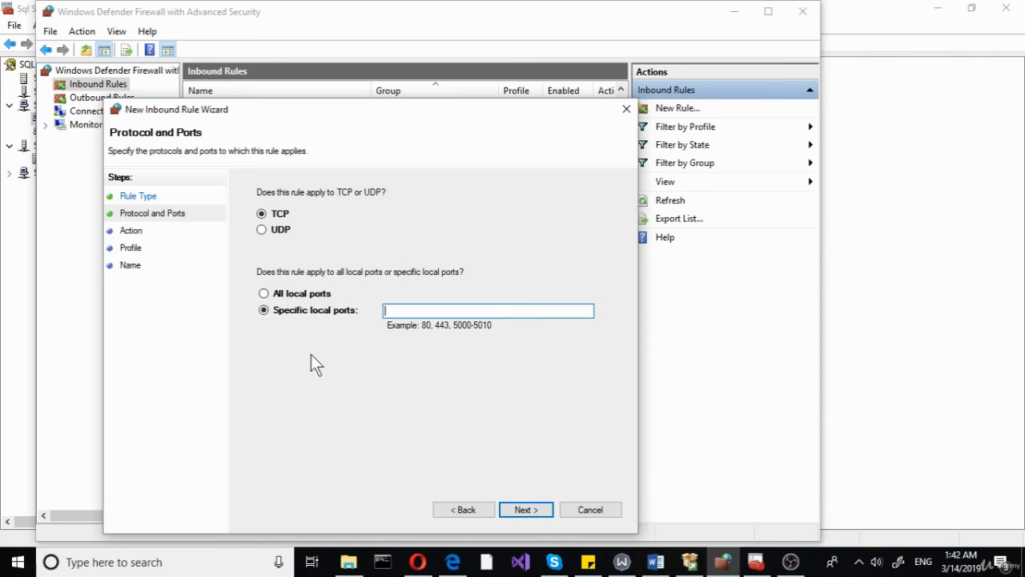
type("1433")
left_click(527, 516)
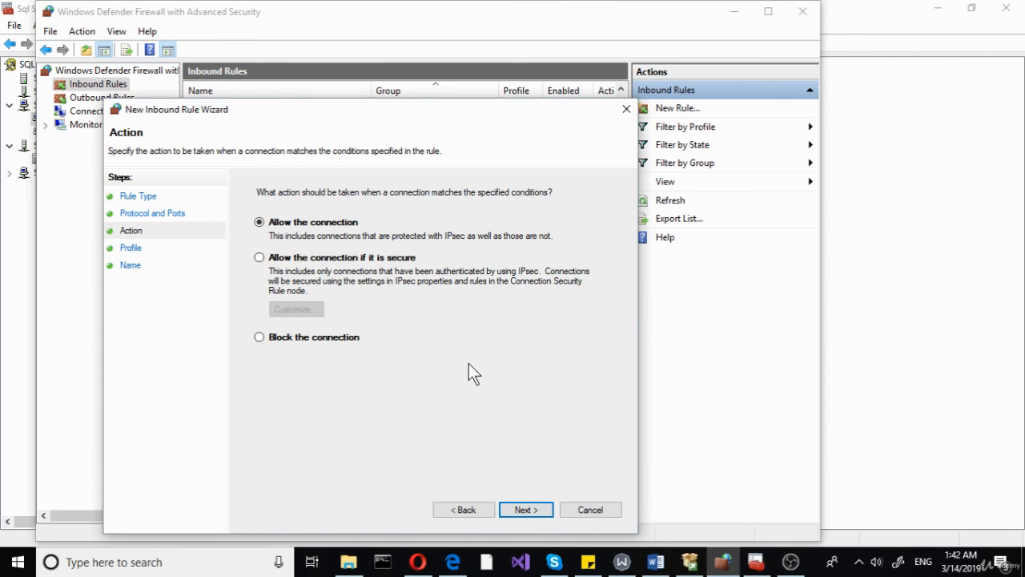
Allow the connection for the Domain, Private and Public profiles, name the rule 1433allow, and finish it.
left_click(522, 509)
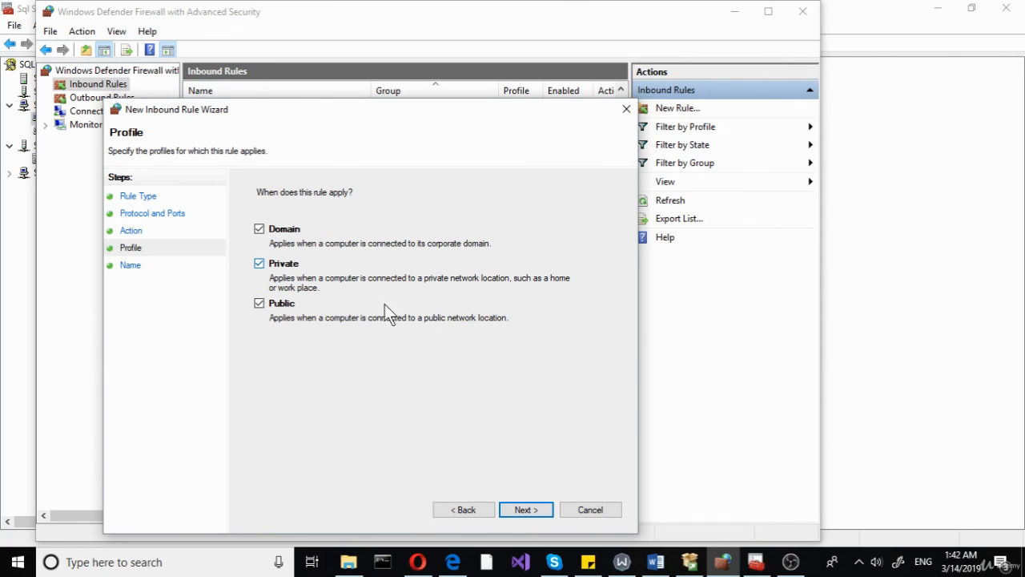
left_click(522, 510)
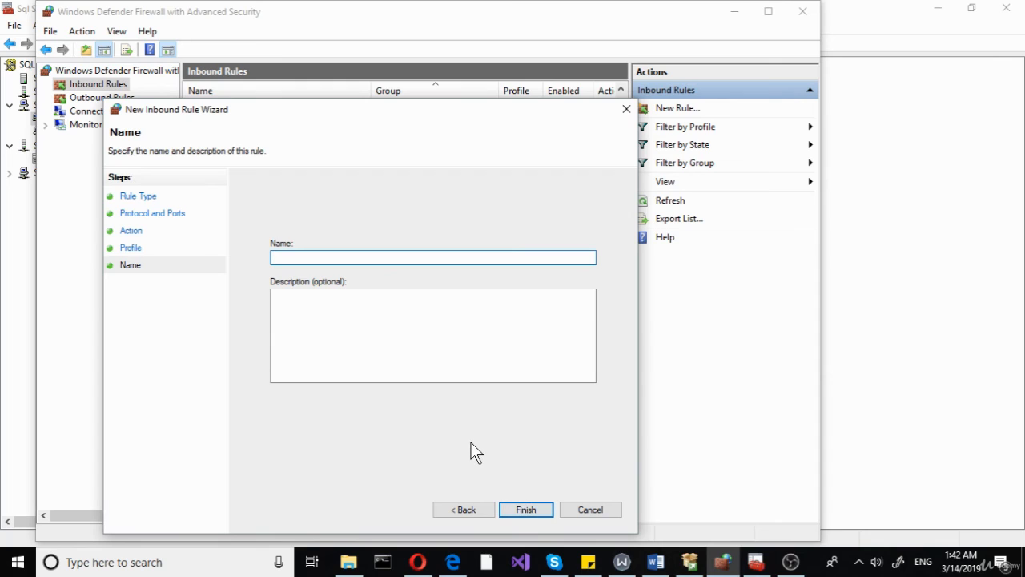
type("1433allow")
left_click(525, 510)
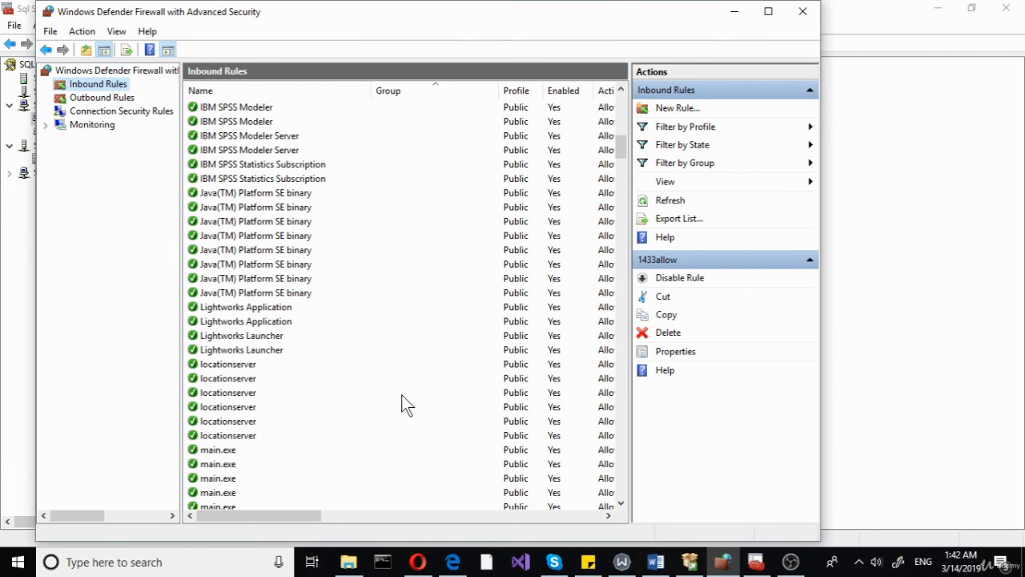
left_click(735, 13)
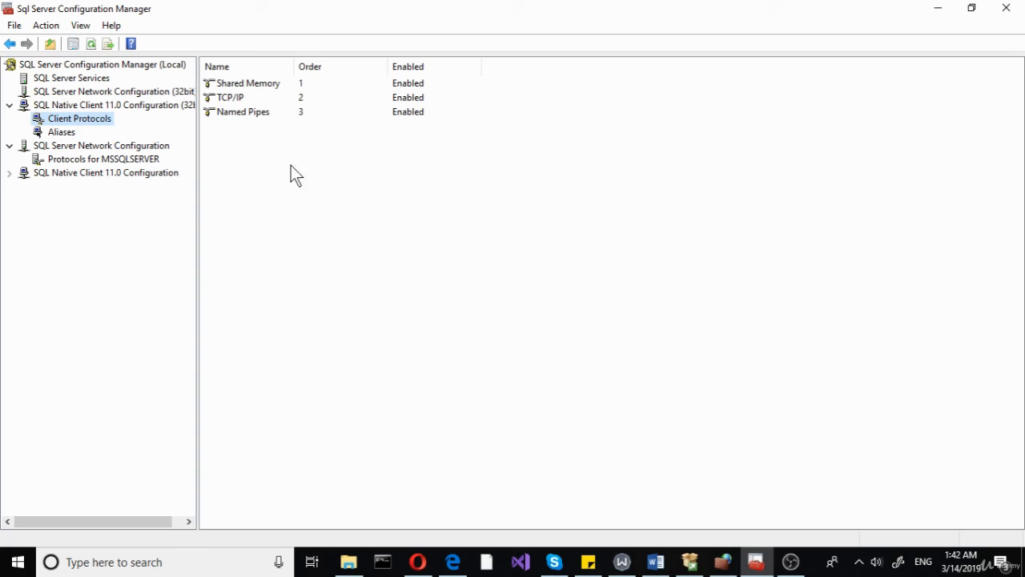
Check the TCP/IP client protocol's properties and the Aliases under SQL Native Client 11.0 Configuration (32bit) in Sql Server Configuration Manager.
right_click(234, 99)
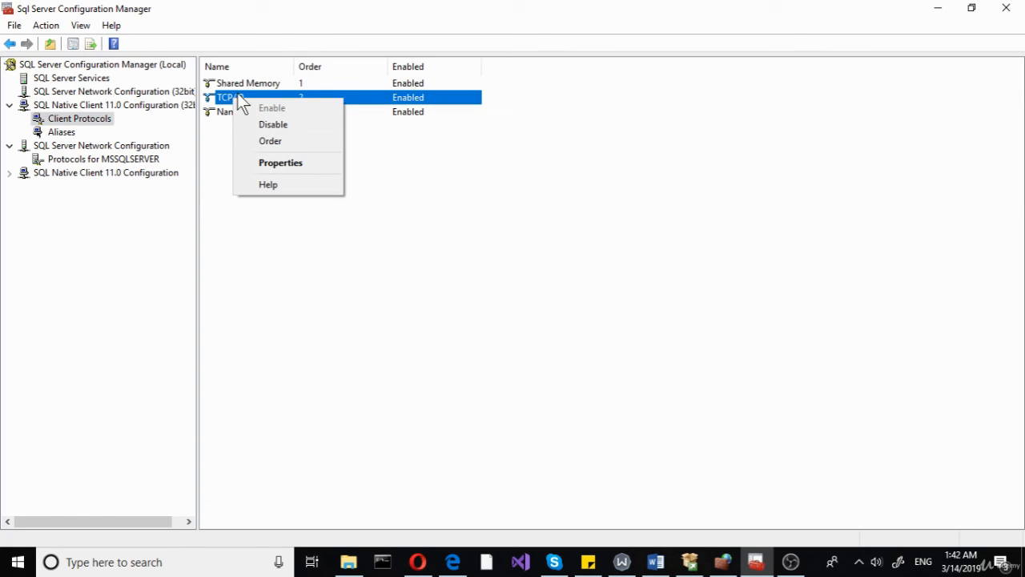
left_click(218, 182)
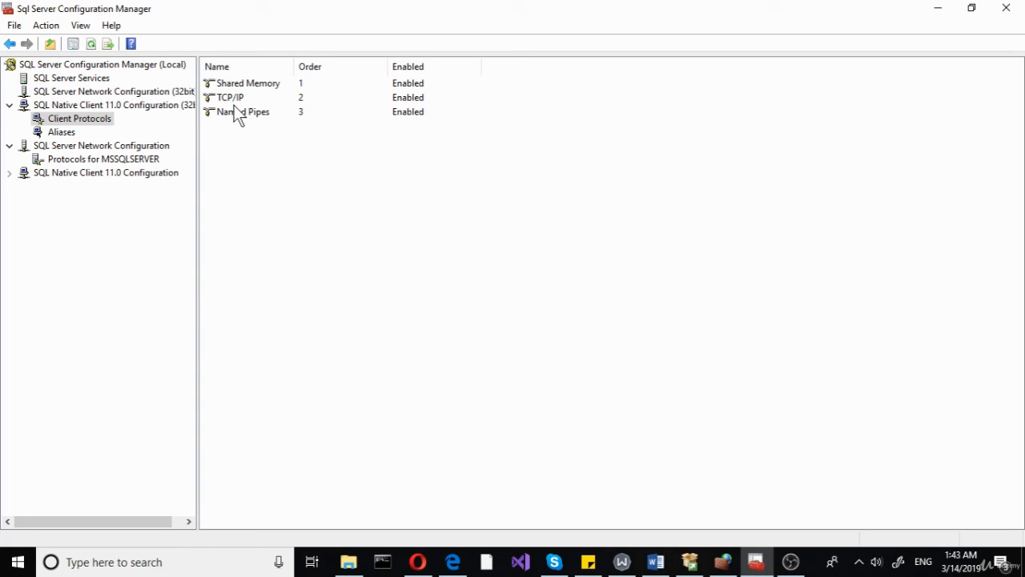
right_click(233, 101)
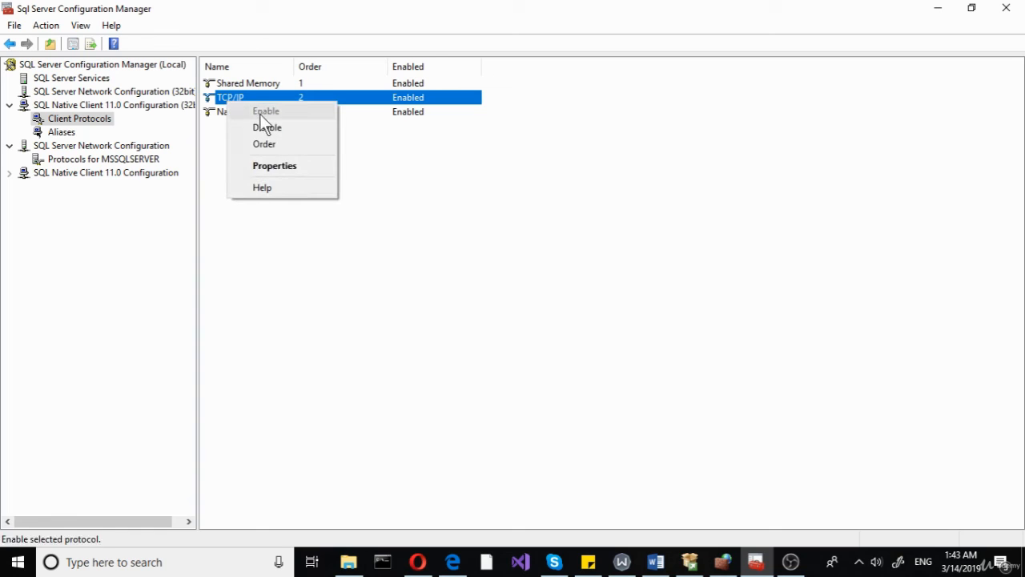
left_click(274, 167)
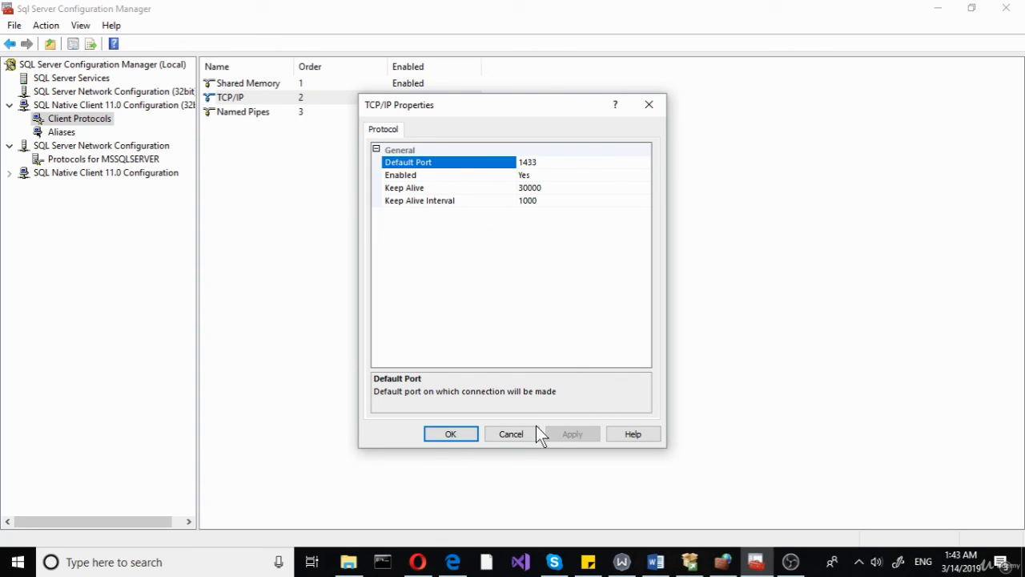
left_click(509, 436)
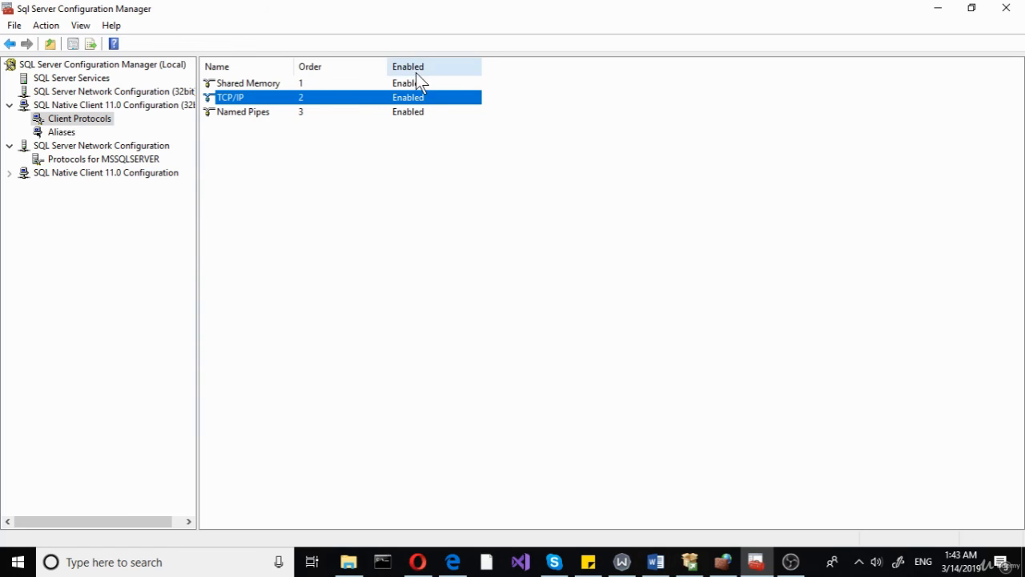
left_click(53, 132)
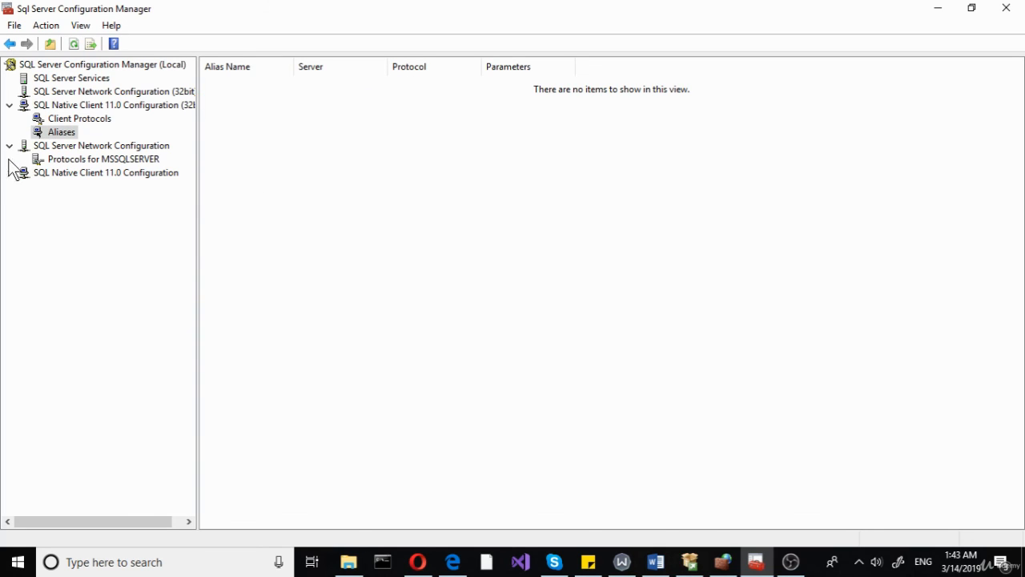
Under Protocols for MSSQLSERVER, set Enabled to Yes for IP10 in the TCP/IP IP address settings and apply the change.
left_click(56, 158)
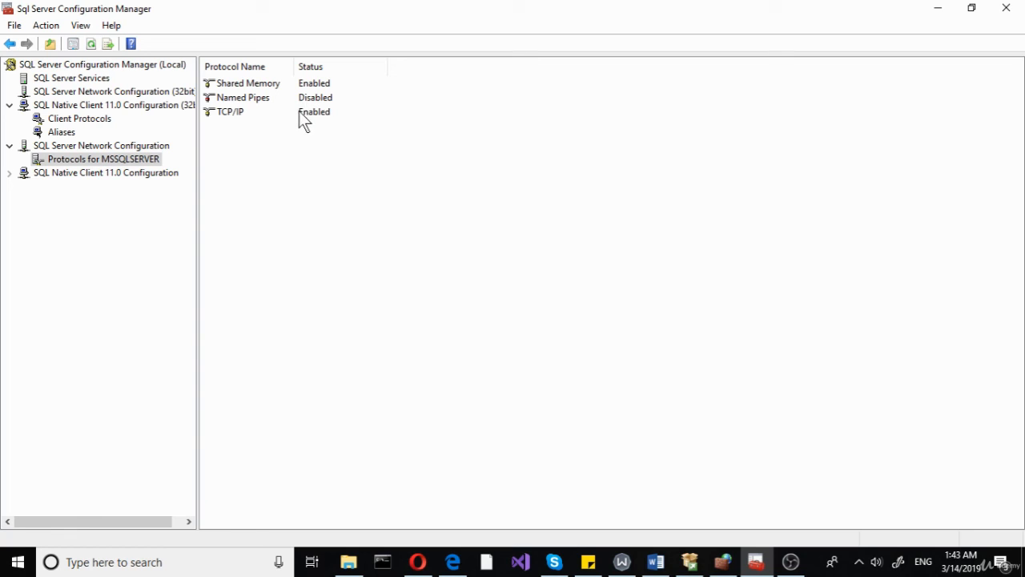
right_click(235, 113)
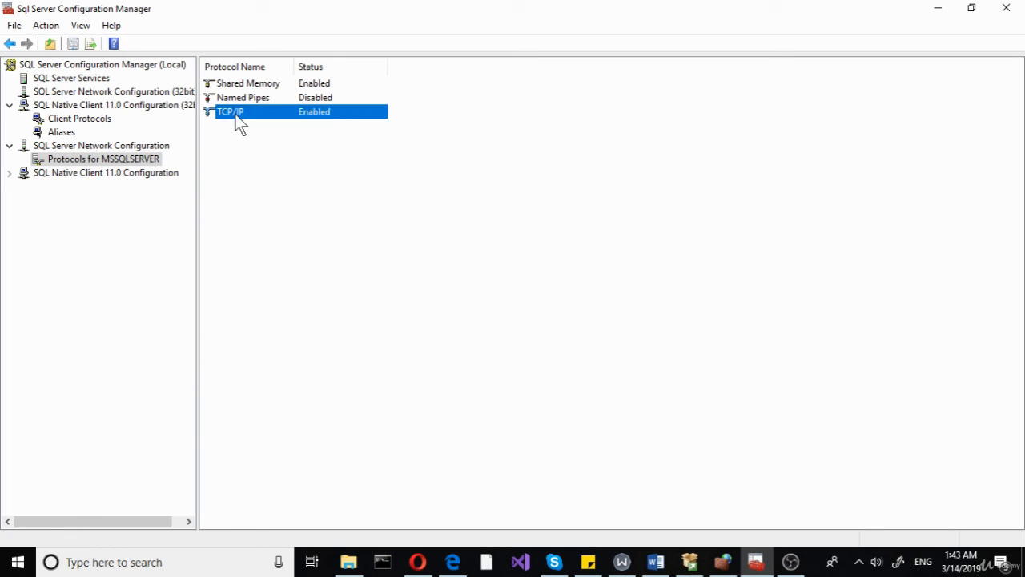
left_click(287, 160)
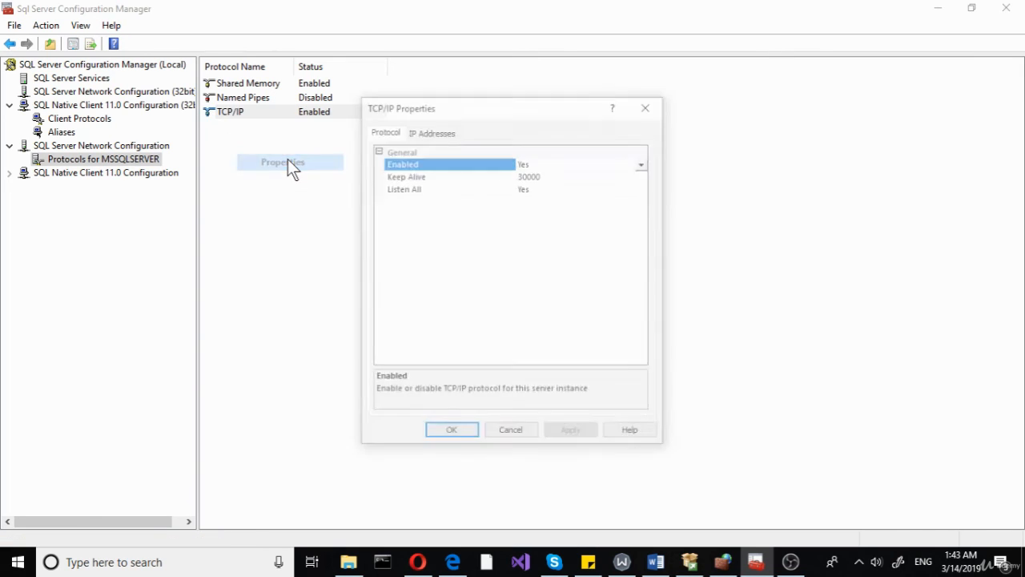
left_click(430, 130)
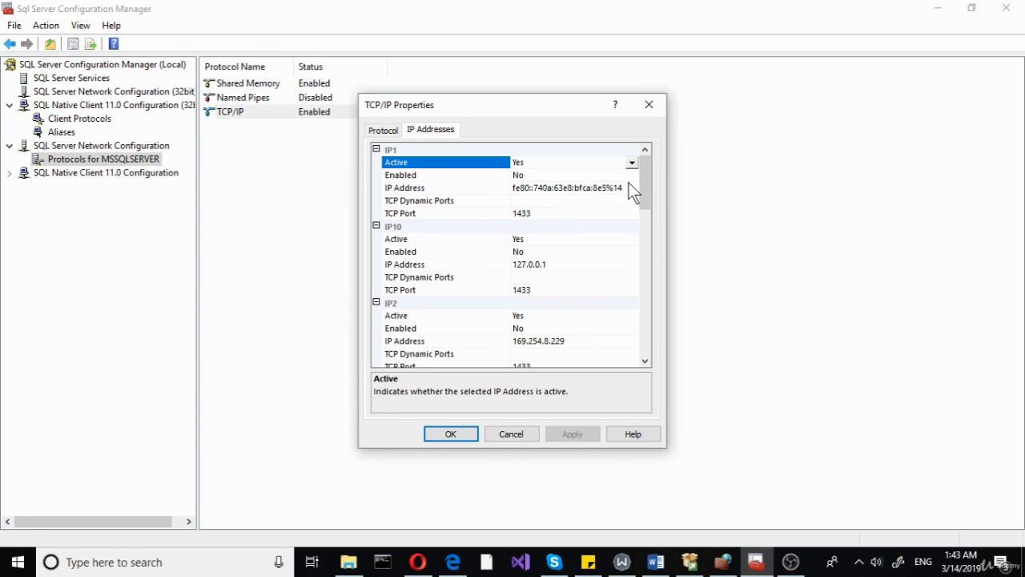
left_click(546, 252)
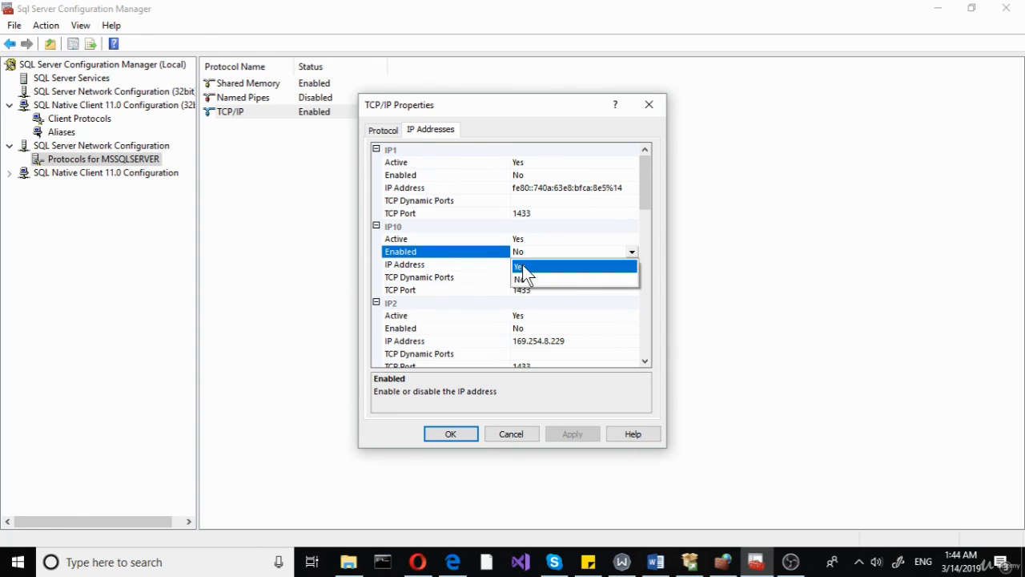
left_click(522, 264)
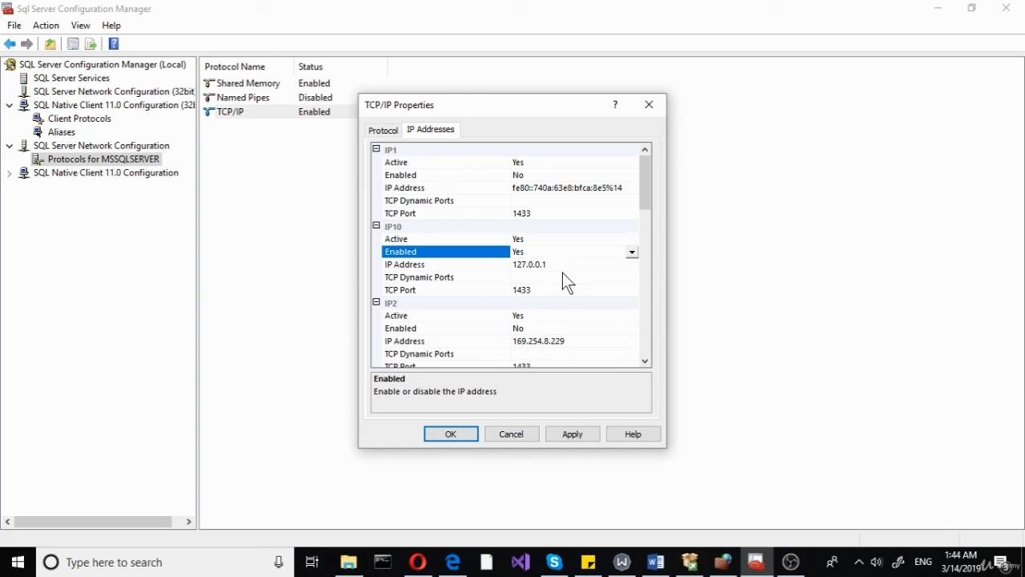
left_click(568, 435)
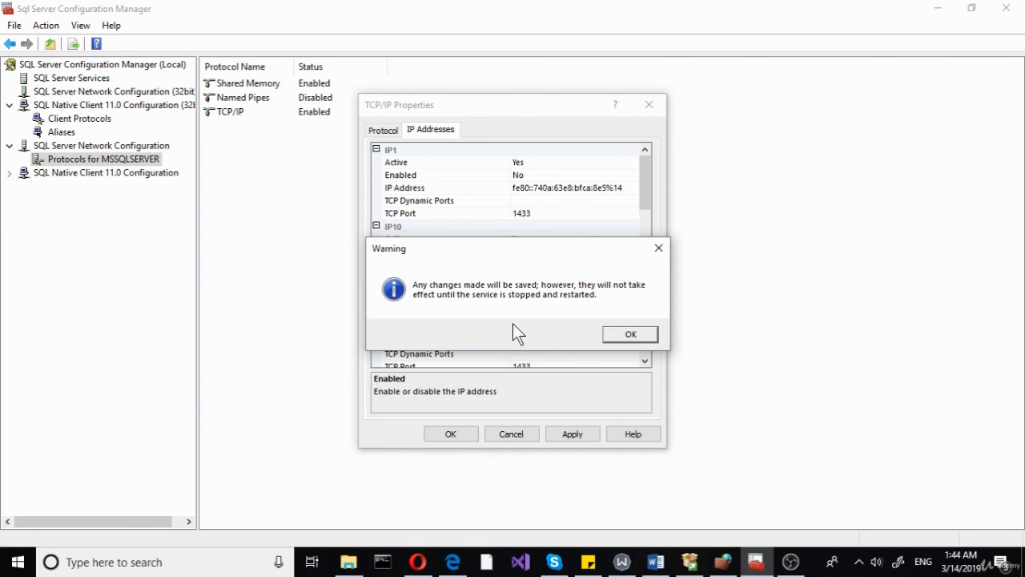
left_click(618, 336)
left_click(459, 439)
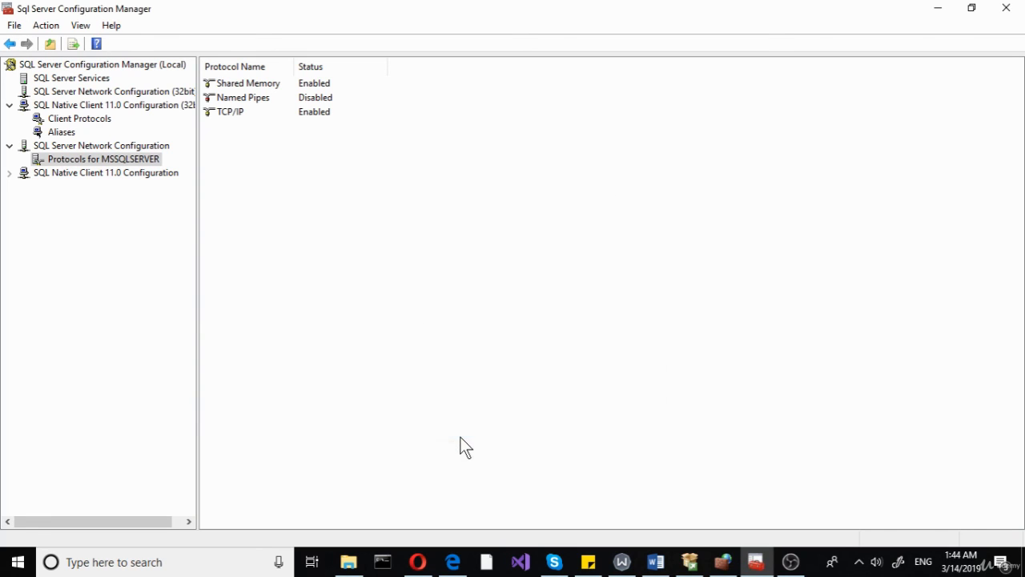
Widen the Name column in SQL Server Services and restart the SQL Server (MSSQLSERVER) service.
right_click(89, 156)
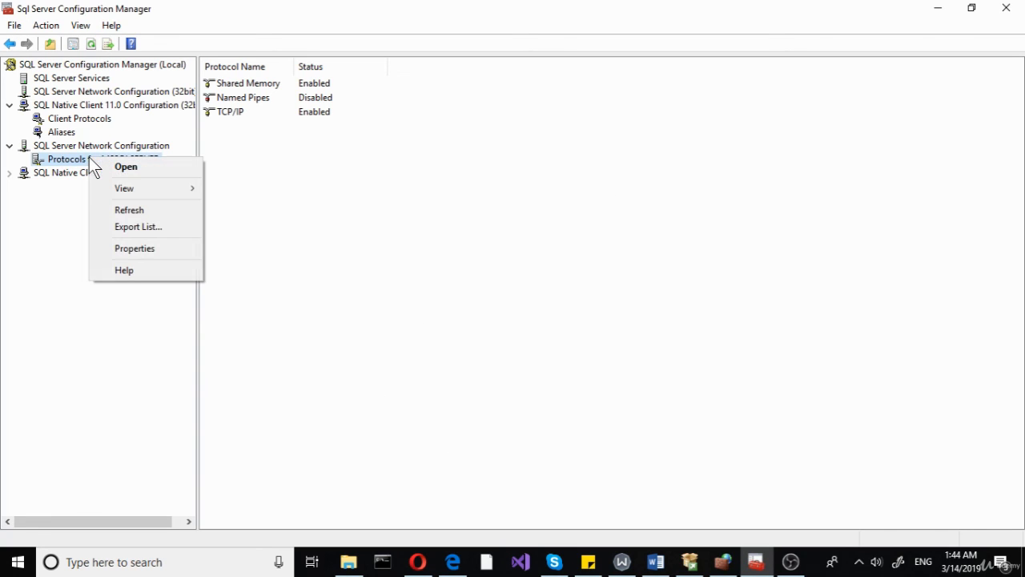
left_click(55, 232)
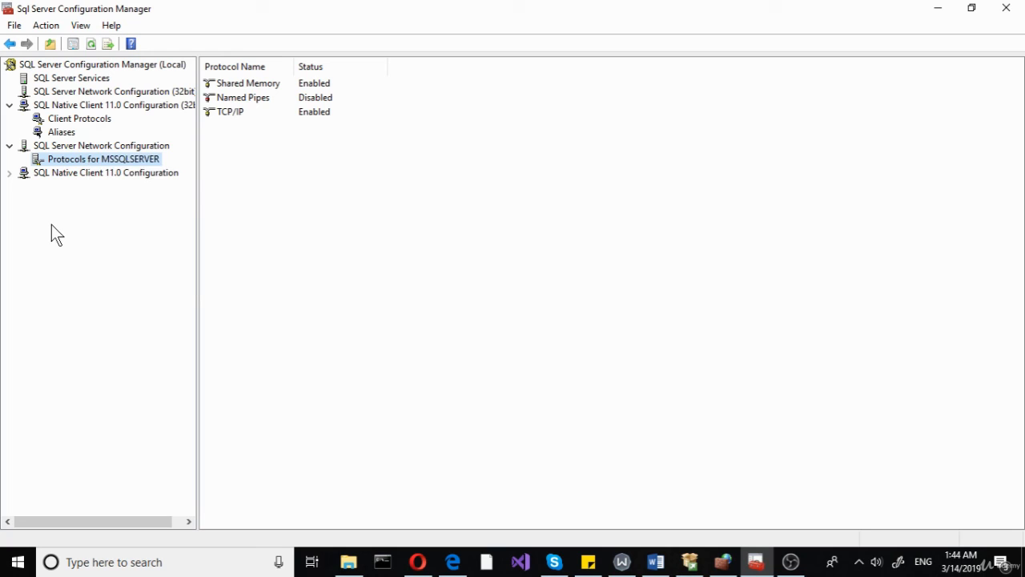
left_click(58, 80)
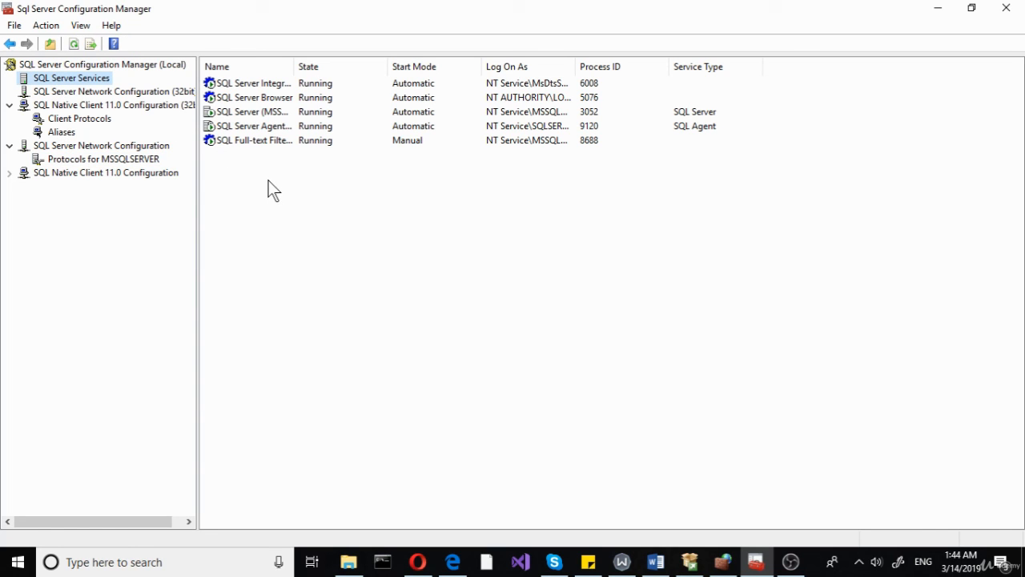
left_click_drag(291, 69, 423, 69)
right_click(255, 111)
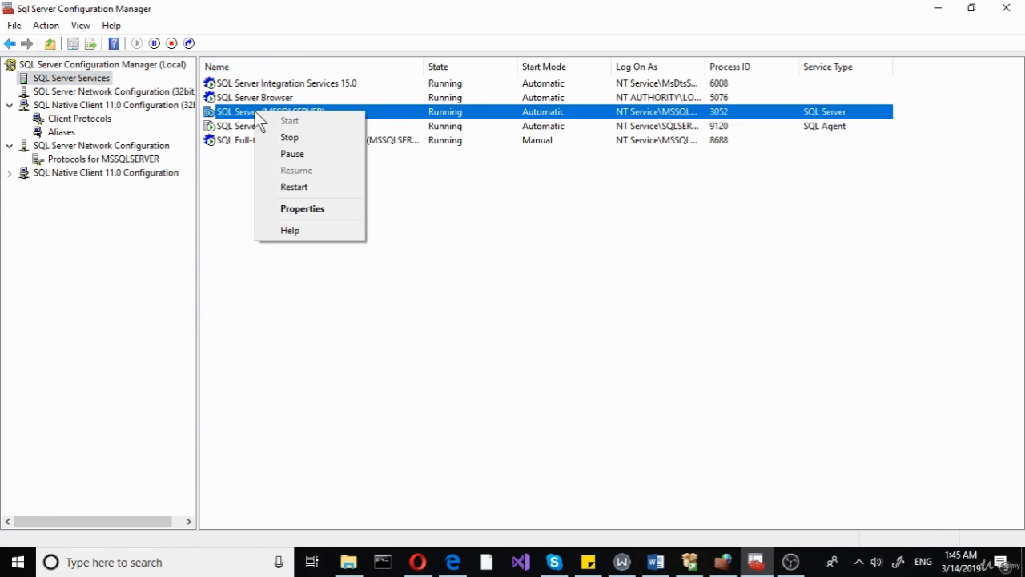
left_click(303, 189)
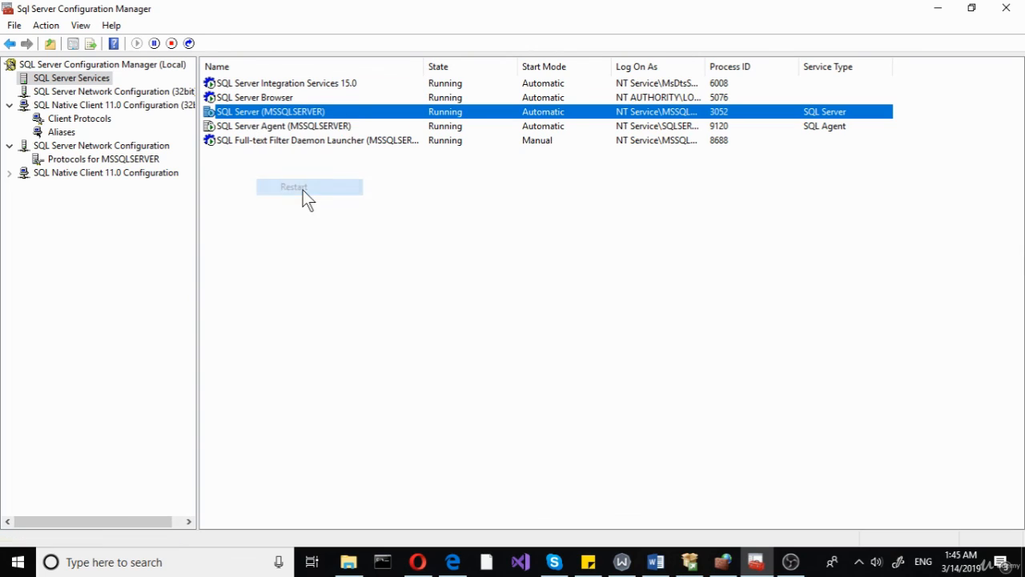